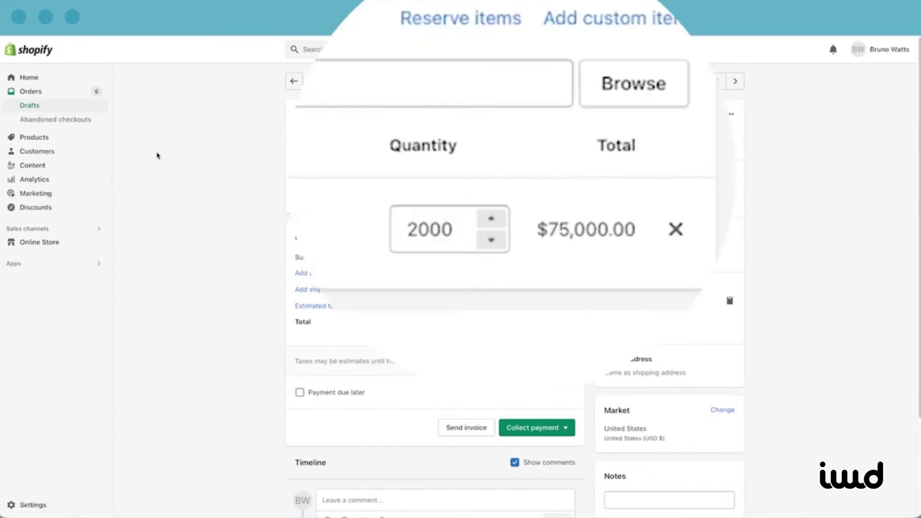
# Step: Change the draft order line quantity from 2000 to 1000
pyautogui.click(417, 230)
pyautogui.press('BackSpace')
pyautogui.write('1')
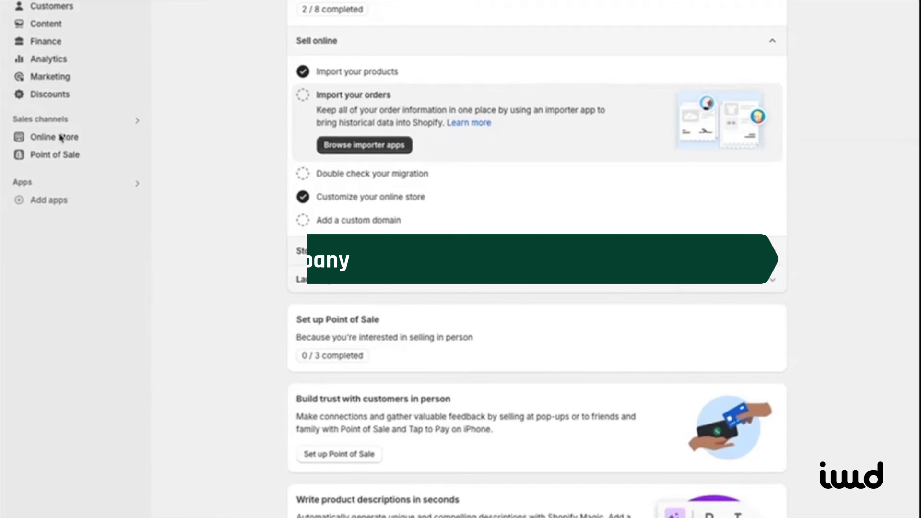
# Step: Start a new company named 'IWD Agency' with company ID 'iwdagency'
pyautogui.click(51, 9)
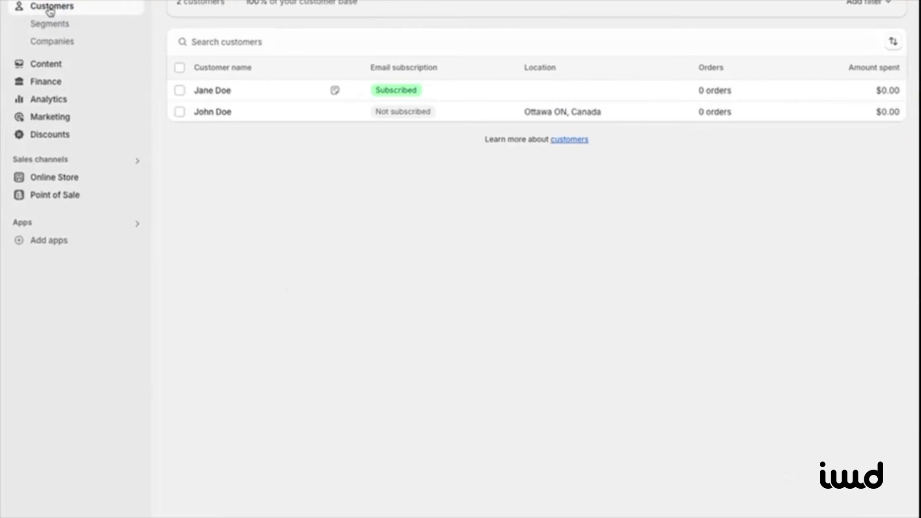
pyautogui.click(50, 42)
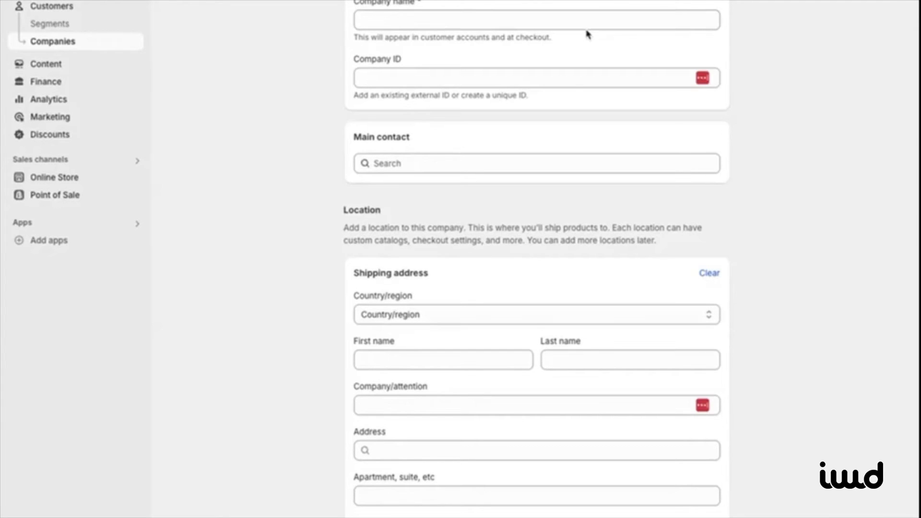
pyautogui.click(586, 23)
pyautogui.write('IWD')
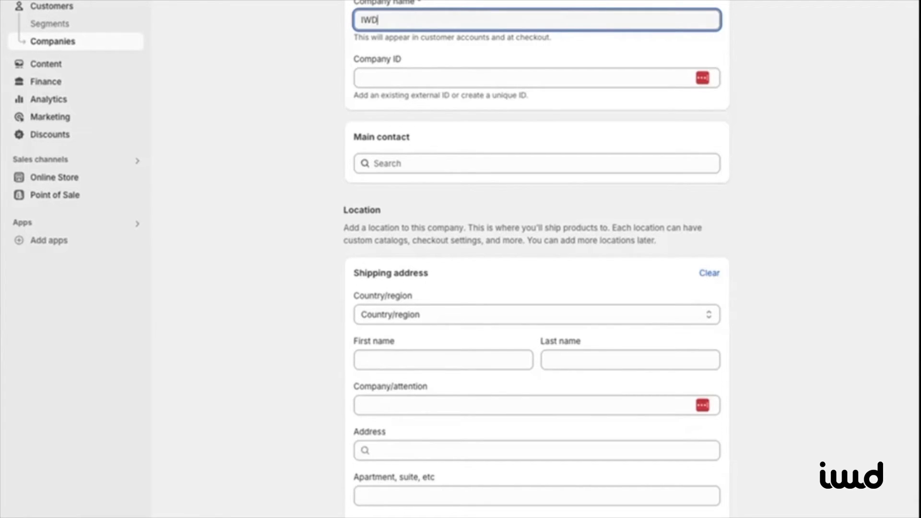
pyautogui.write(' Agency')
pyautogui.press('Tab')
pyautogui.write('i')
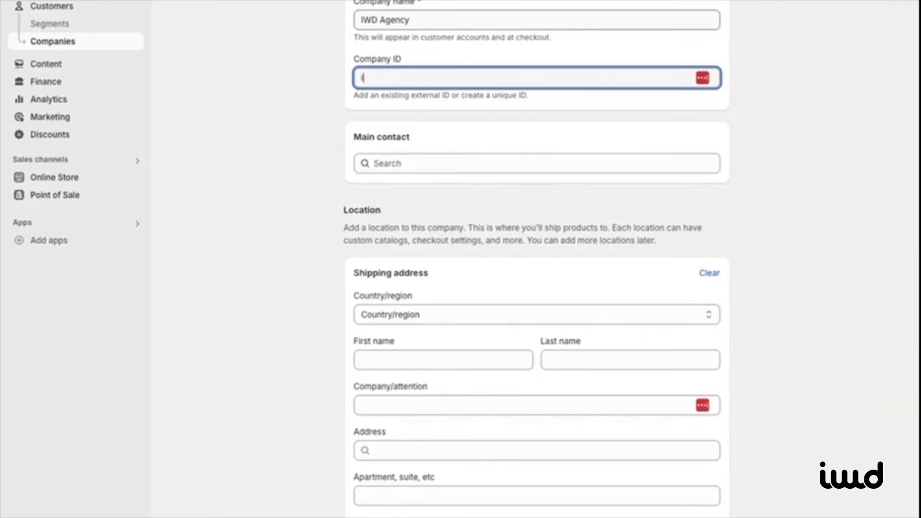
pyautogui.write('wdagency')
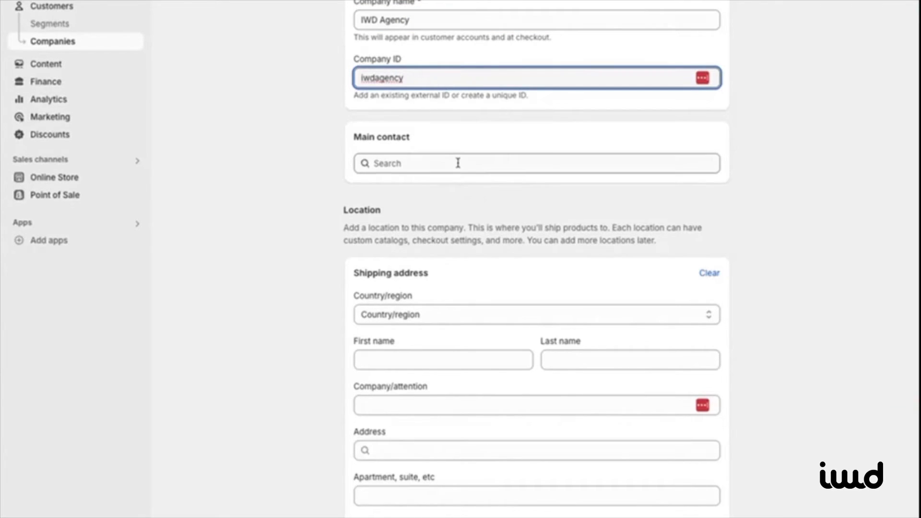
# Step: Make the existing customer the main contact, set Net 30 terms, and allow one-time shipping addresses
pyautogui.click(458, 163)
pyautogui.click(411, 267)
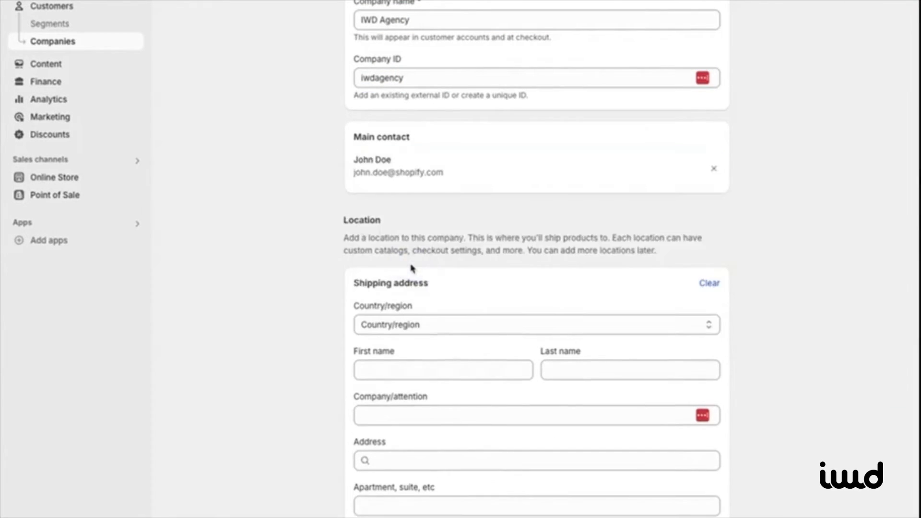
pyautogui.scroll(-1, 410, 302)
pyautogui.scroll(-8, 410, 302)
pyautogui.scroll(-2, 407, 300)
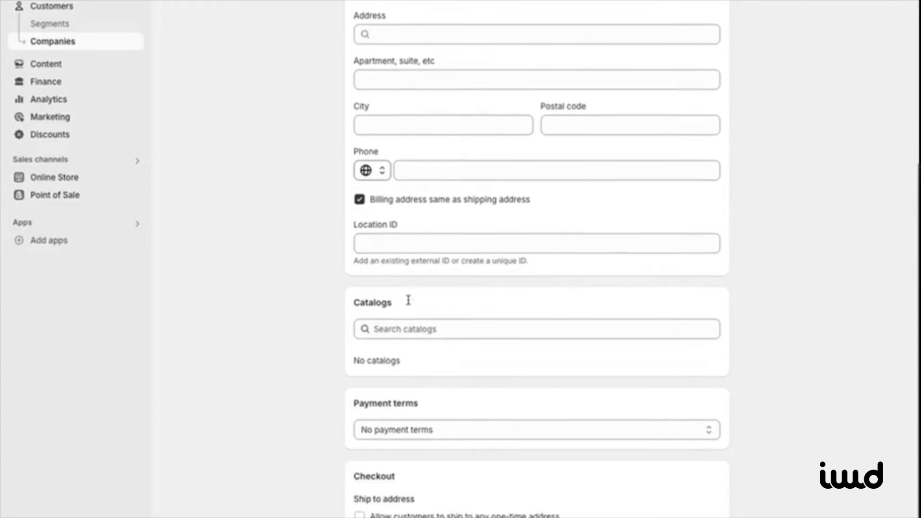
pyautogui.click(452, 369)
pyautogui.click(437, 425)
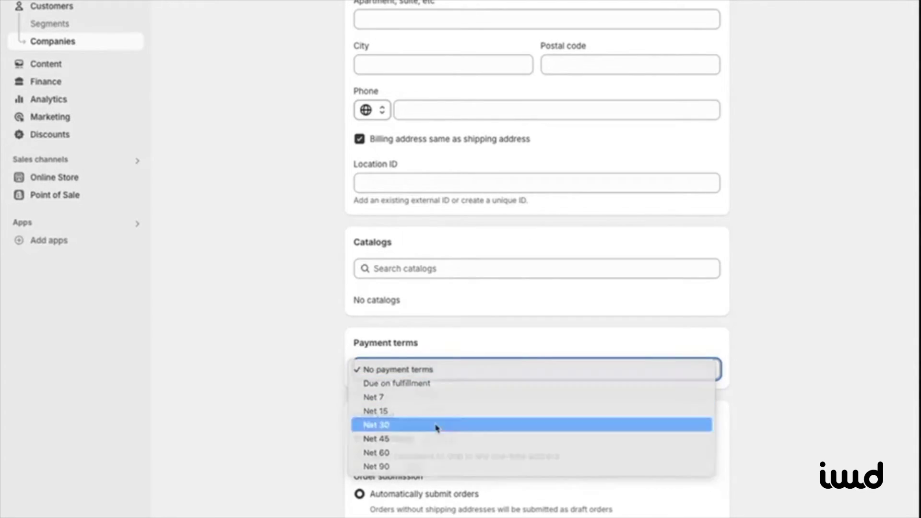
pyautogui.scroll(-3, 436, 428)
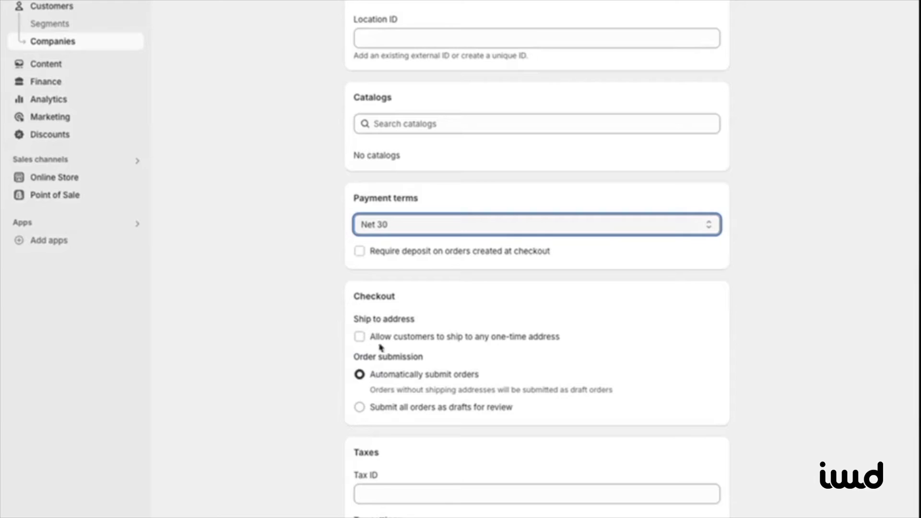
pyautogui.click(412, 338)
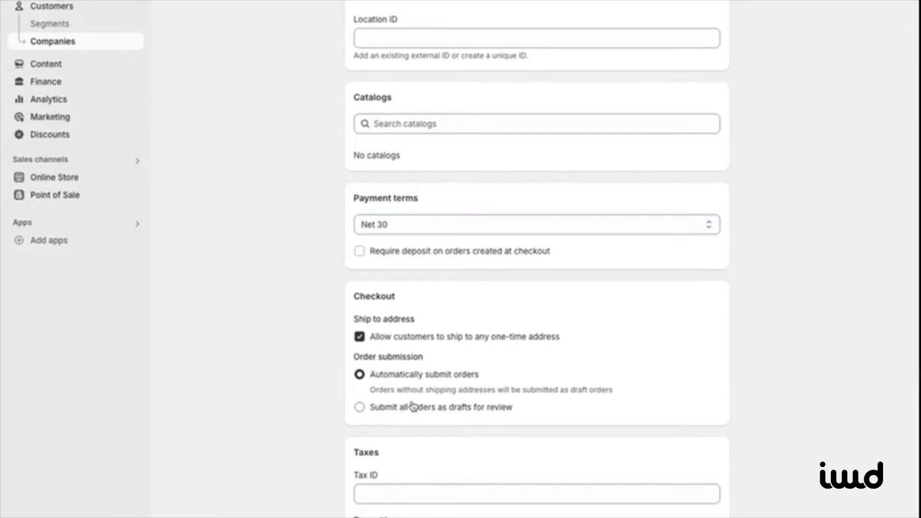
pyautogui.click(412, 495)
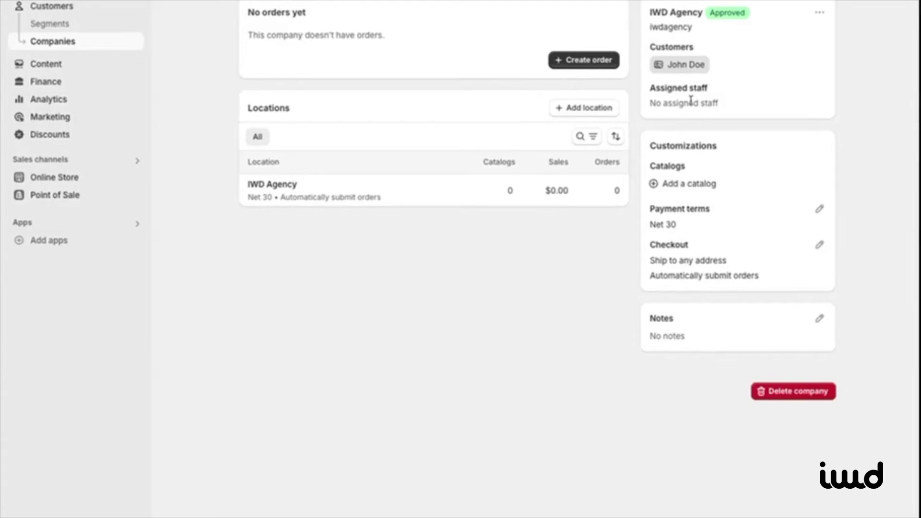
# Step: Leave the company without a catalog and save the note 'best customer'
pyautogui.click(696, 185)
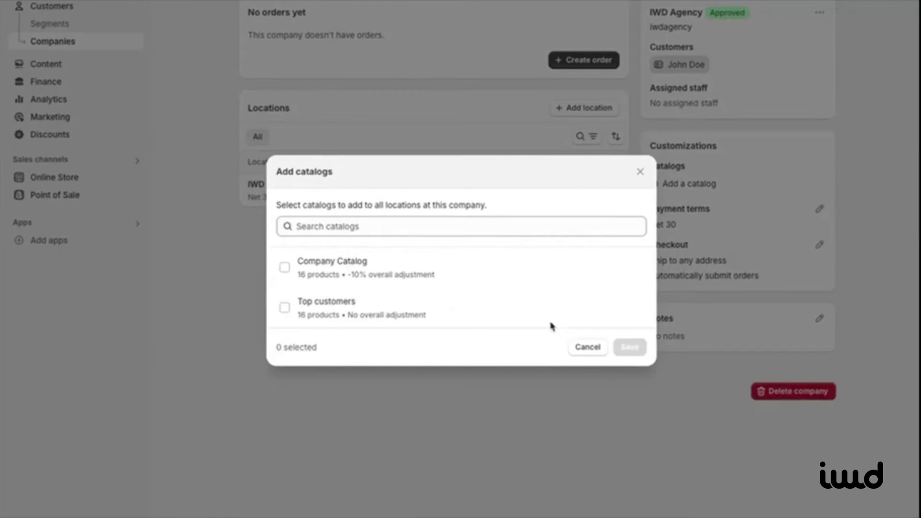
pyautogui.click(590, 350)
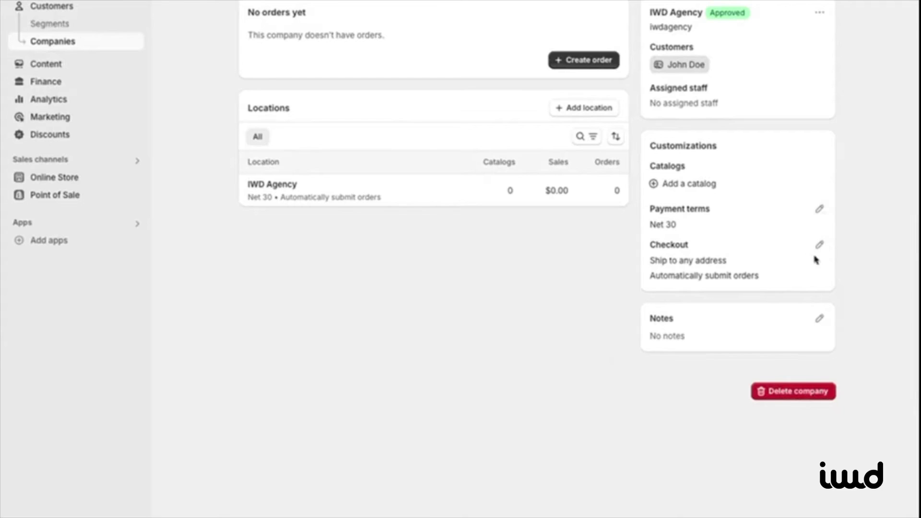
pyautogui.click(819, 320)
pyautogui.click(565, 261)
pyautogui.write('best custome')
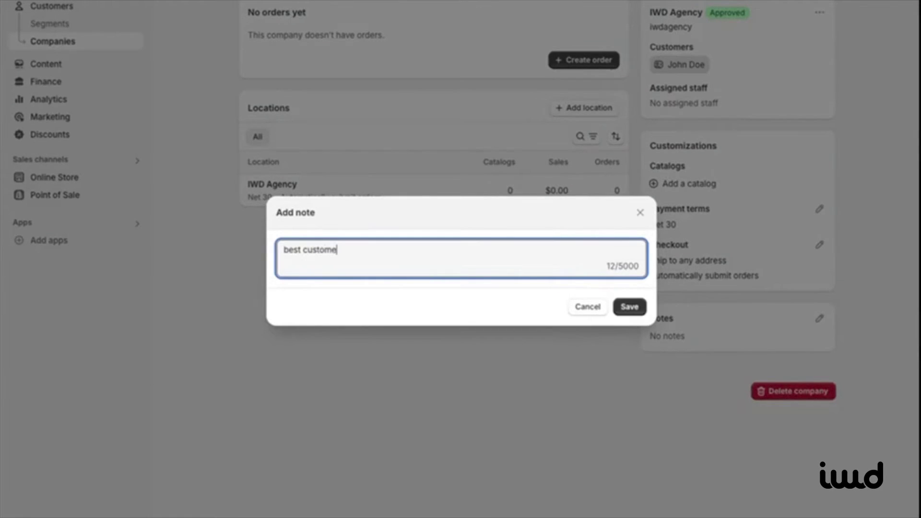
pyautogui.write('r')
pyautogui.click(629, 307)
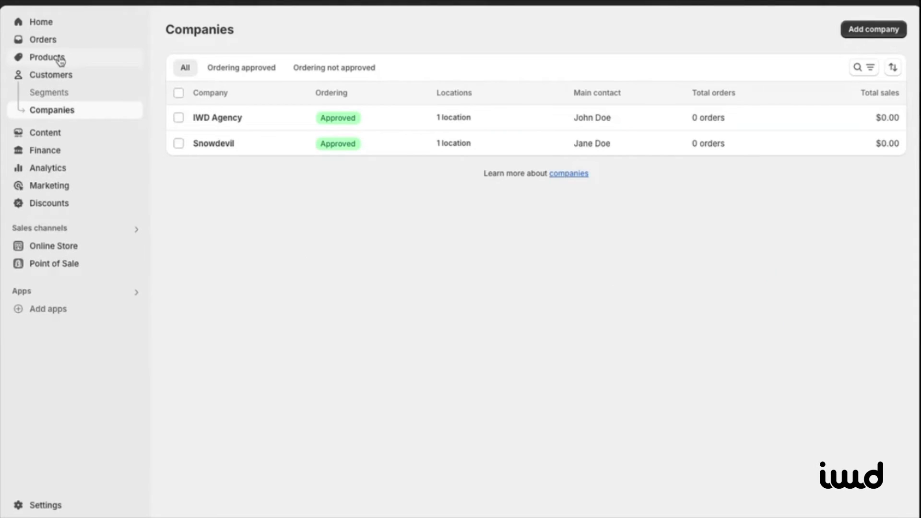
pyautogui.click(60, 59)
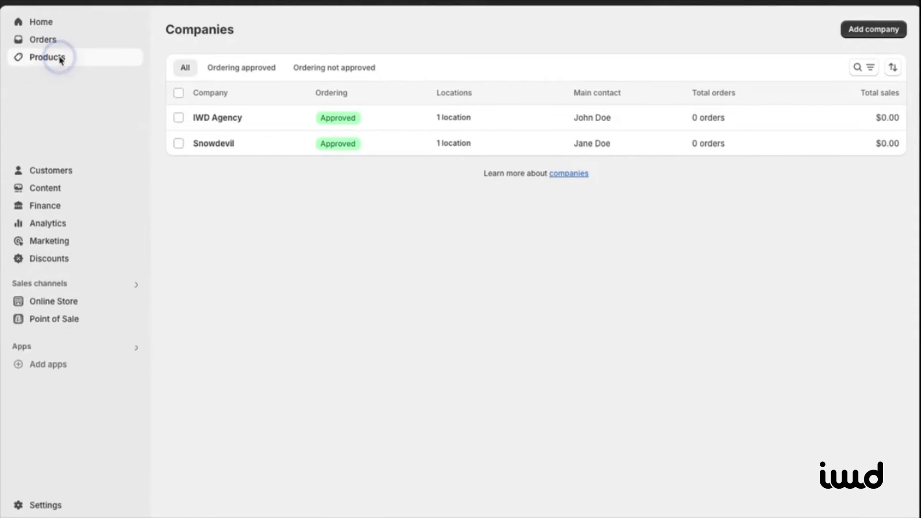
# Step: Create a specific-products catalog titled 'IWD AGency Catalog'
pyautogui.click(56, 165)
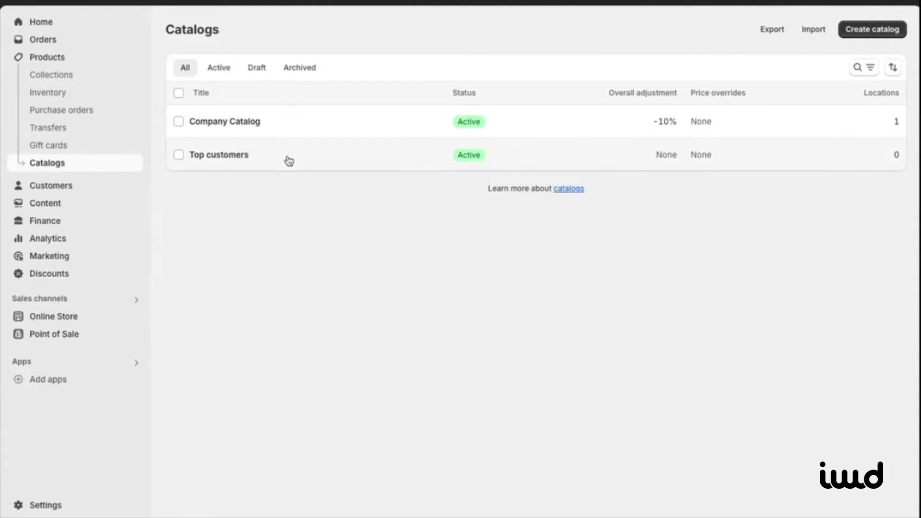
pyautogui.click(863, 29)
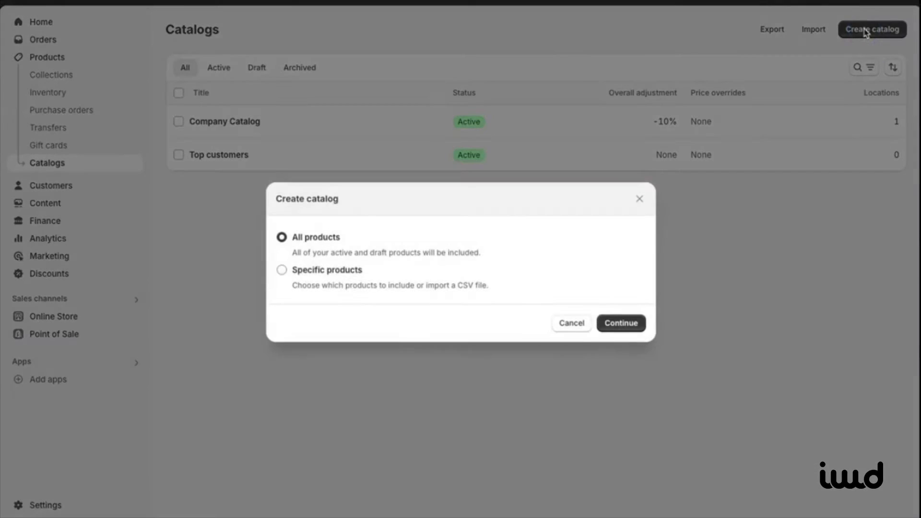
pyautogui.click(339, 276)
pyautogui.click(619, 323)
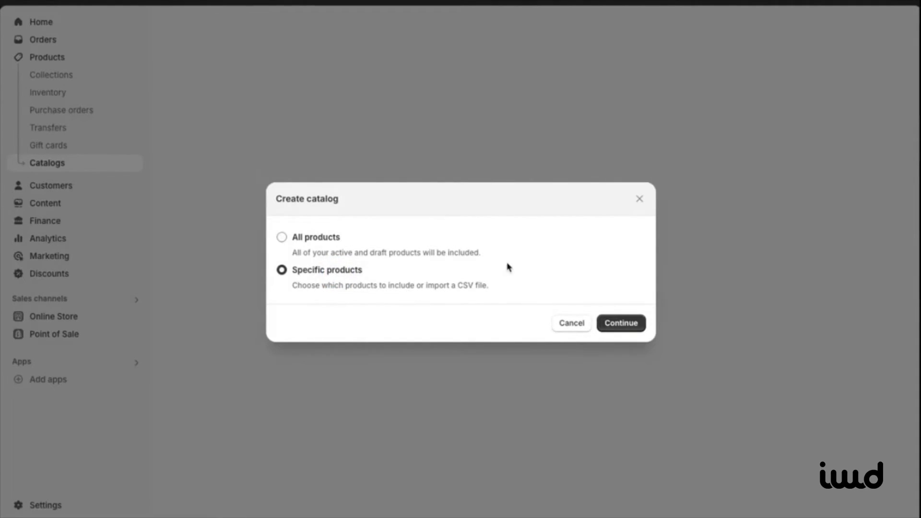
pyautogui.click(427, 89)
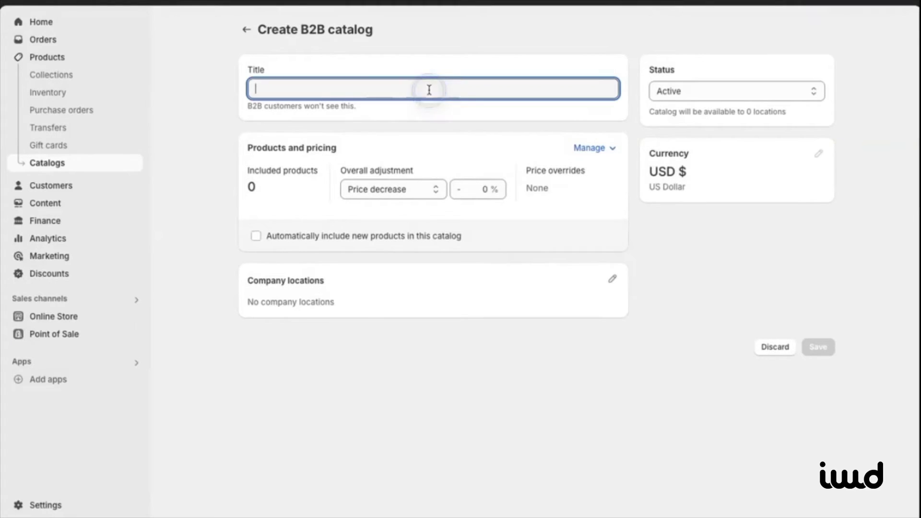
pyautogui.write('IWD AGenc')
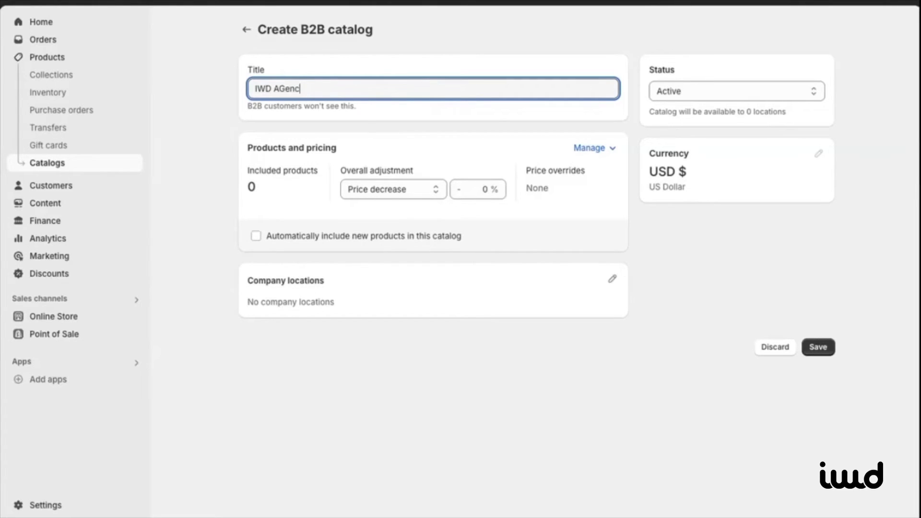
pyautogui.write('y Catalog')
# Step: Give the catalog a 10% price decrease and assign it to the IWD Agency location
pyautogui.click(374, 191)
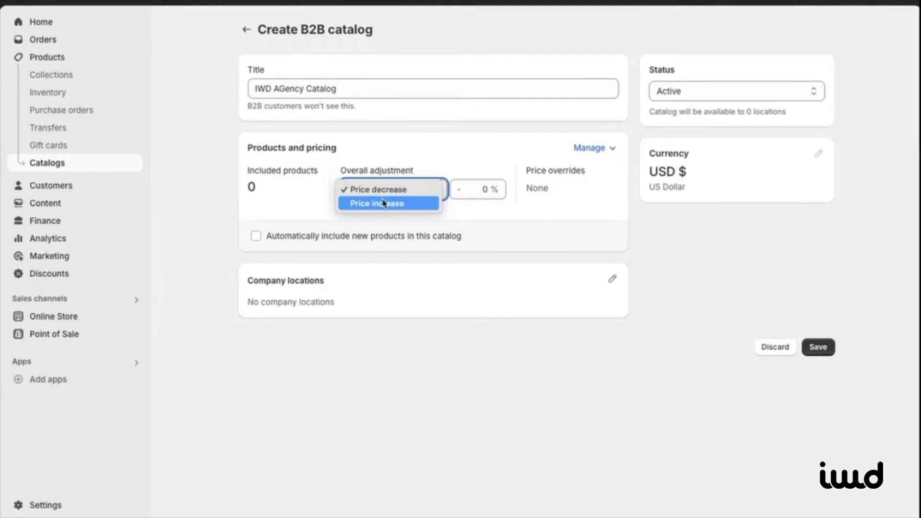
pyautogui.click(384, 190)
pyautogui.click(474, 190)
pyautogui.write('1')
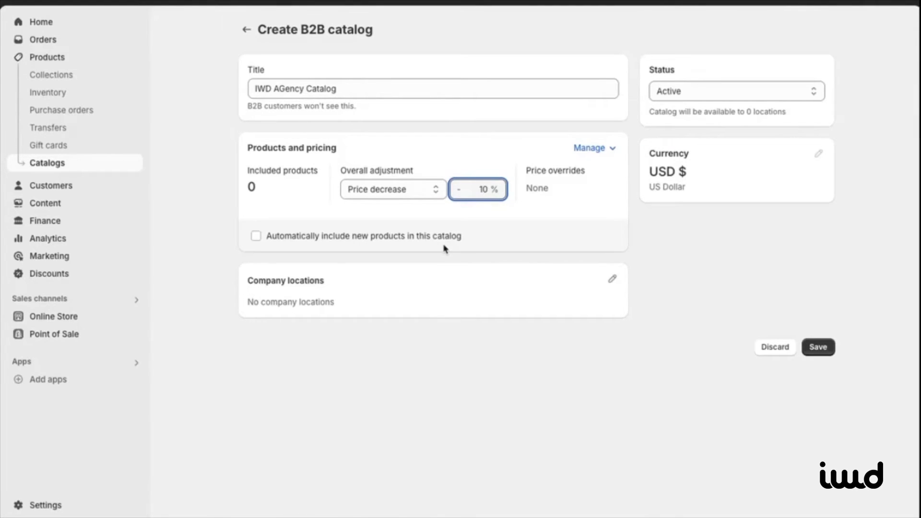
pyautogui.click(612, 283)
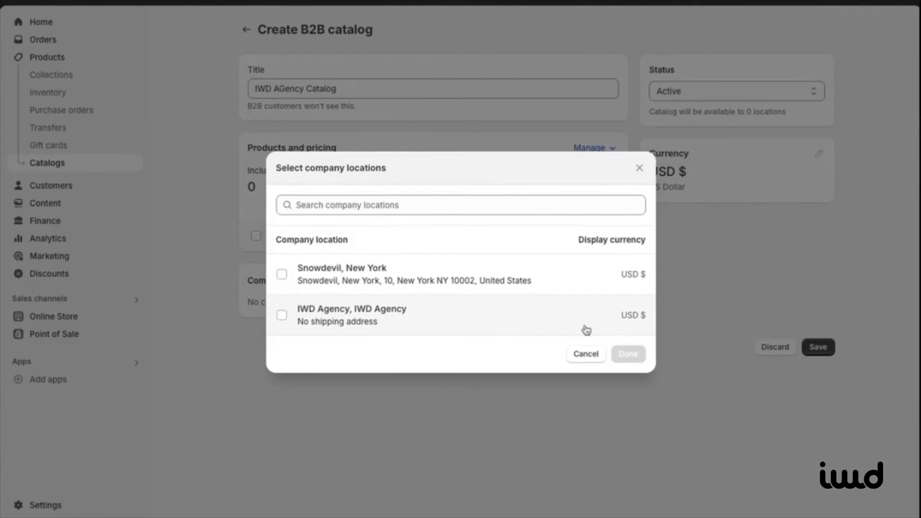
pyautogui.click(585, 329)
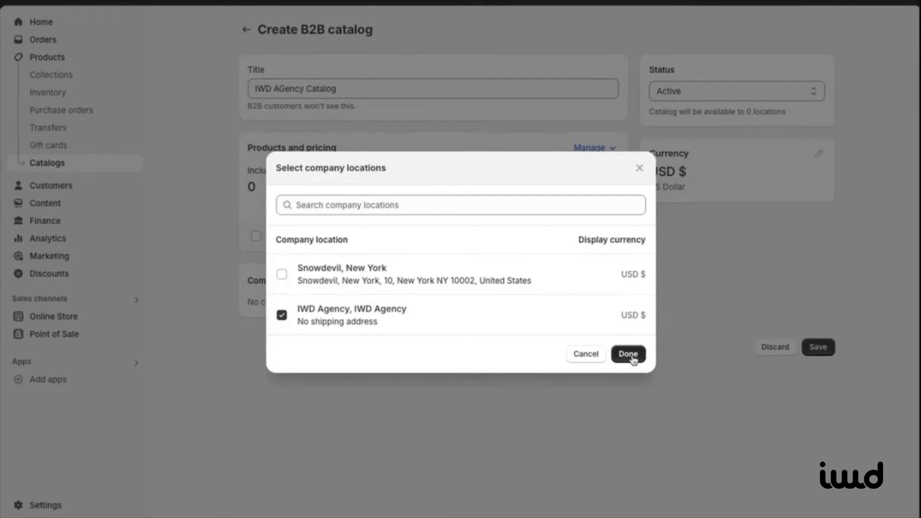
pyautogui.click(629, 354)
# Step: Set the catalog status to Active and save it
pyautogui.click(752, 90)
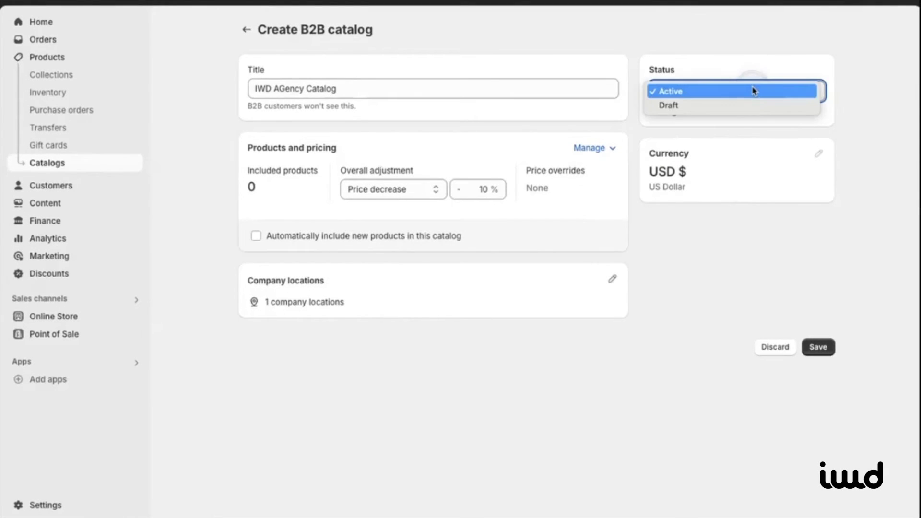
pyautogui.click(753, 90)
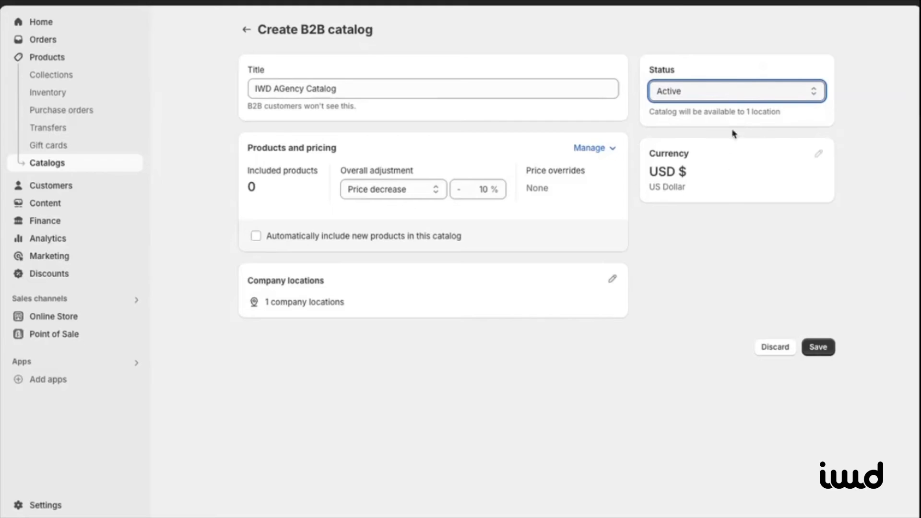
pyautogui.click(819, 155)
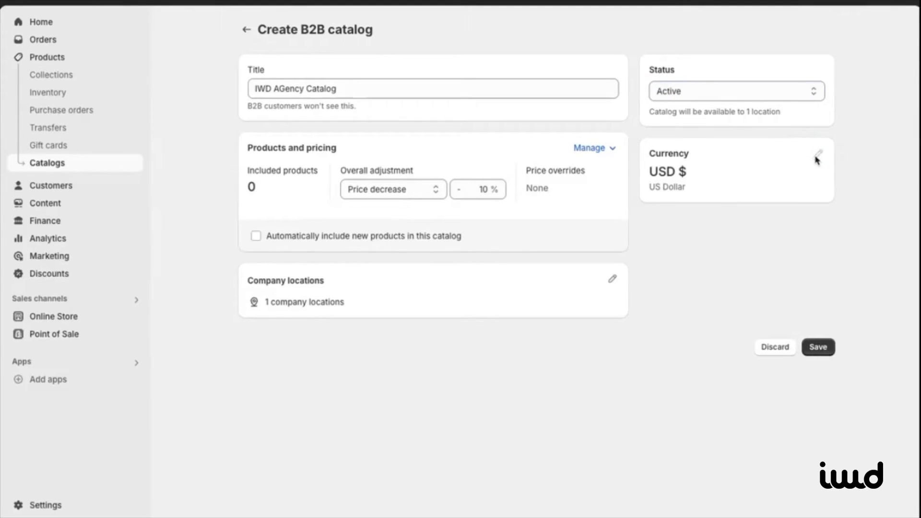
pyautogui.click(818, 346)
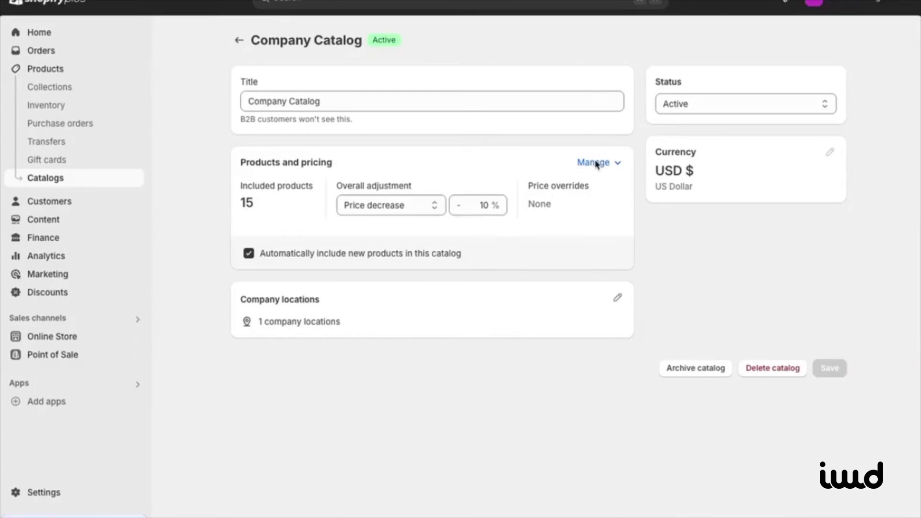
# Step: Give Selling Plans Ski Wax quantity rules of minimum 10 and maximum 1000, then start quantity price breaks
pyautogui.click(611, 165)
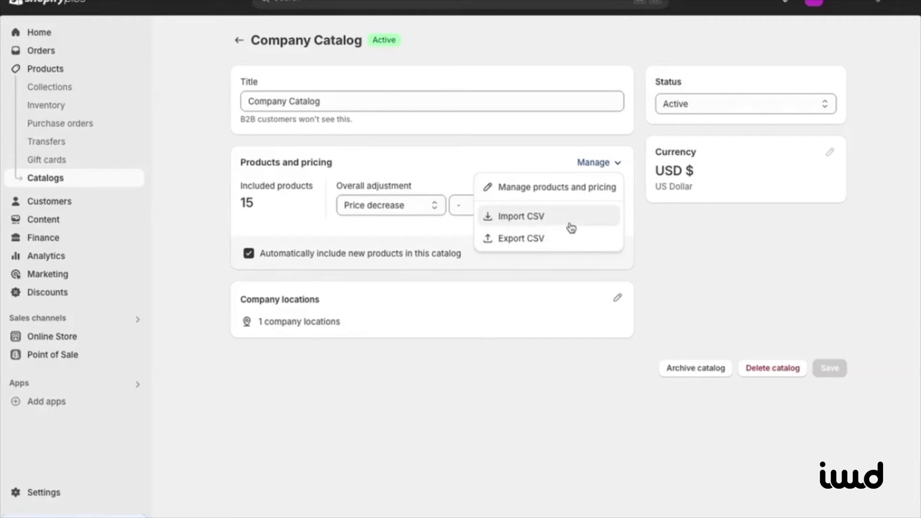
pyautogui.click(580, 190)
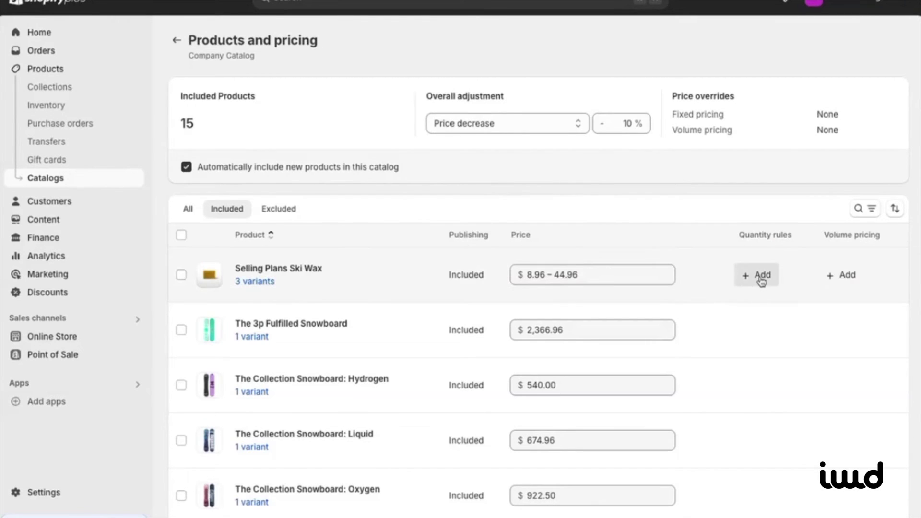
pyautogui.click(760, 277)
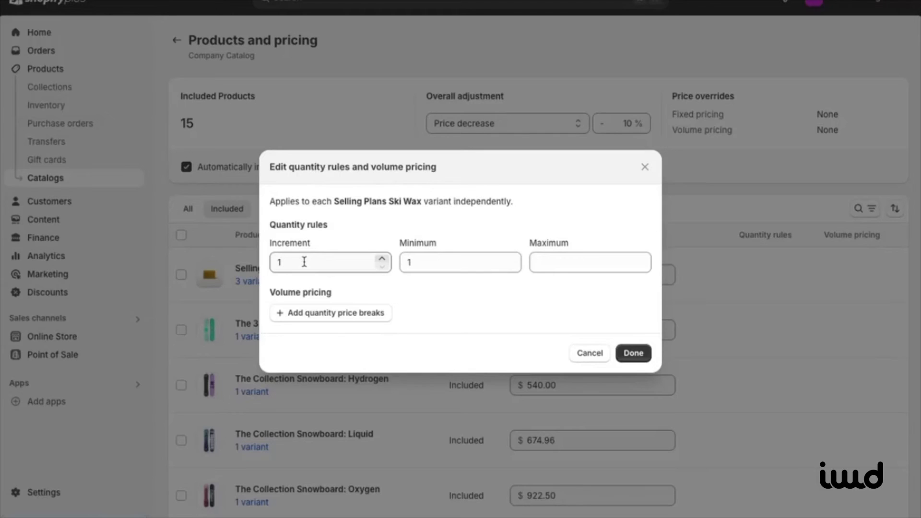
pyautogui.click(421, 264)
pyautogui.write('0')
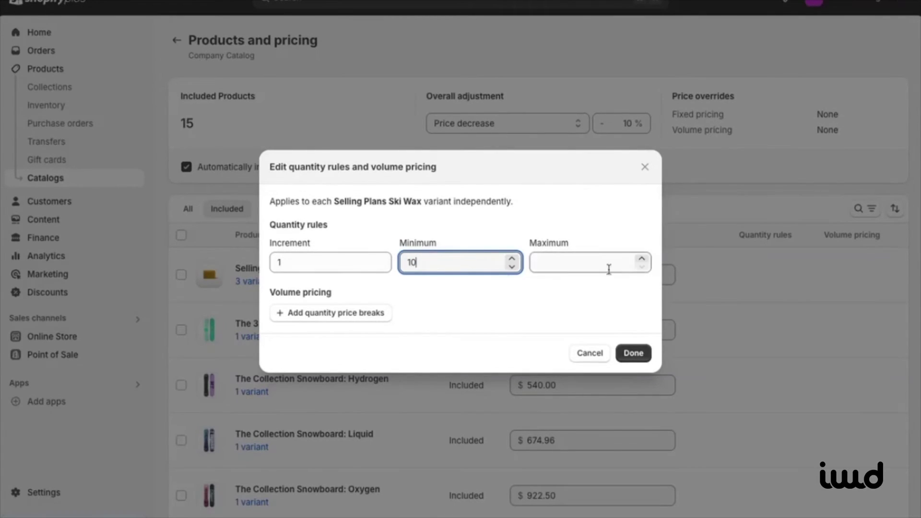
pyautogui.click(599, 262)
pyautogui.write('1000')
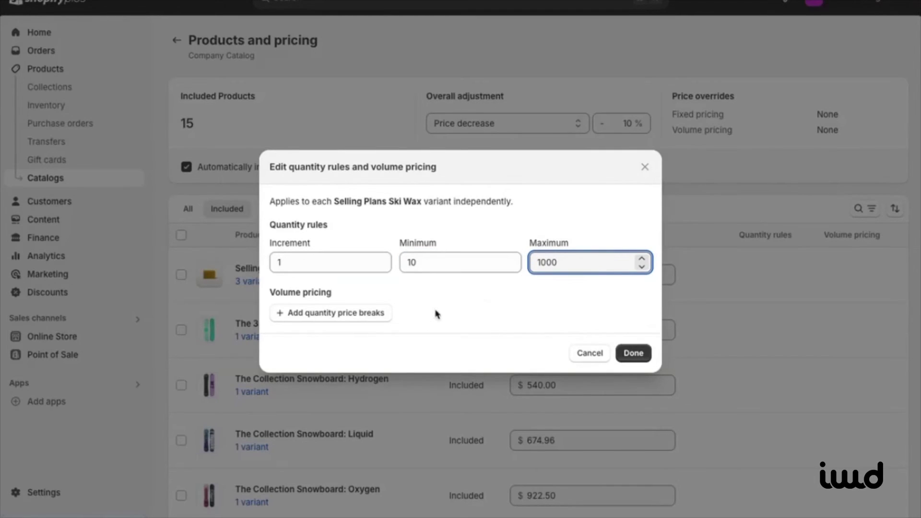
pyautogui.click(378, 317)
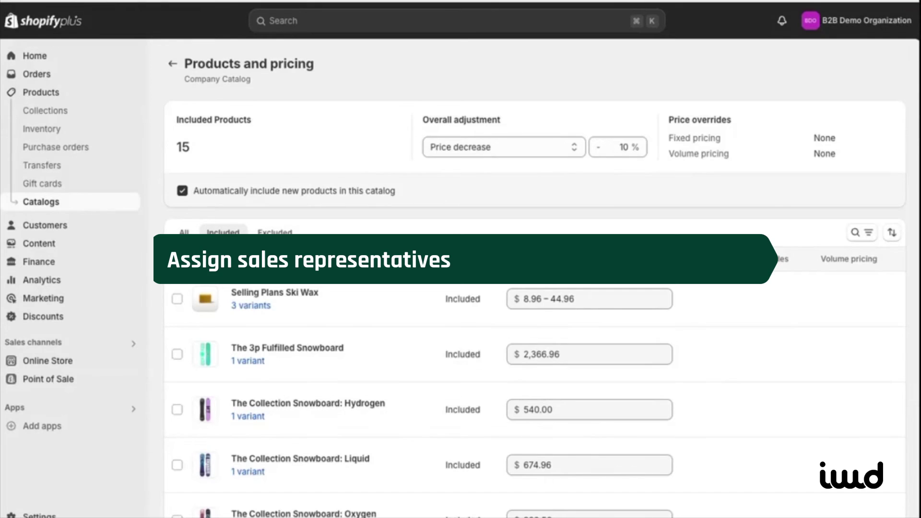
# Step: Add a new user in Settings > Users and enter the sales rep's e-mail address
pyautogui.click(38, 514)
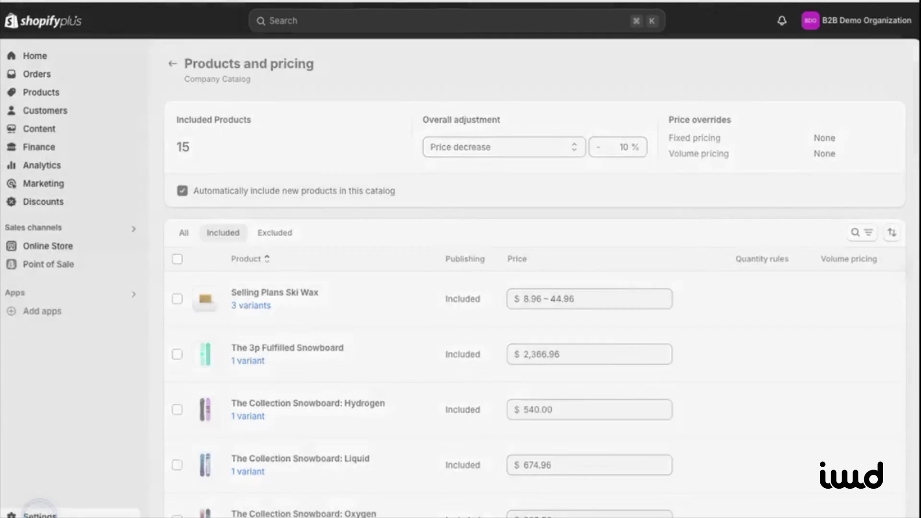
pyautogui.click(165, 150)
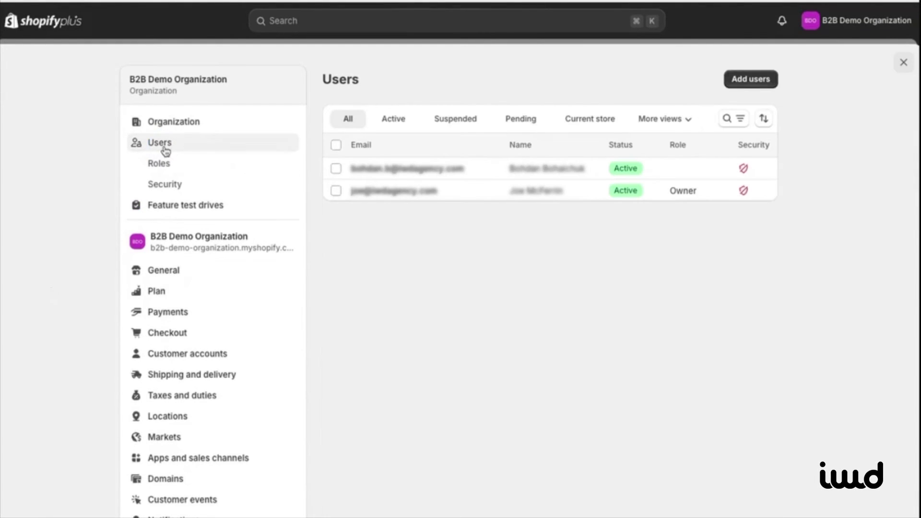
pyautogui.click(742, 82)
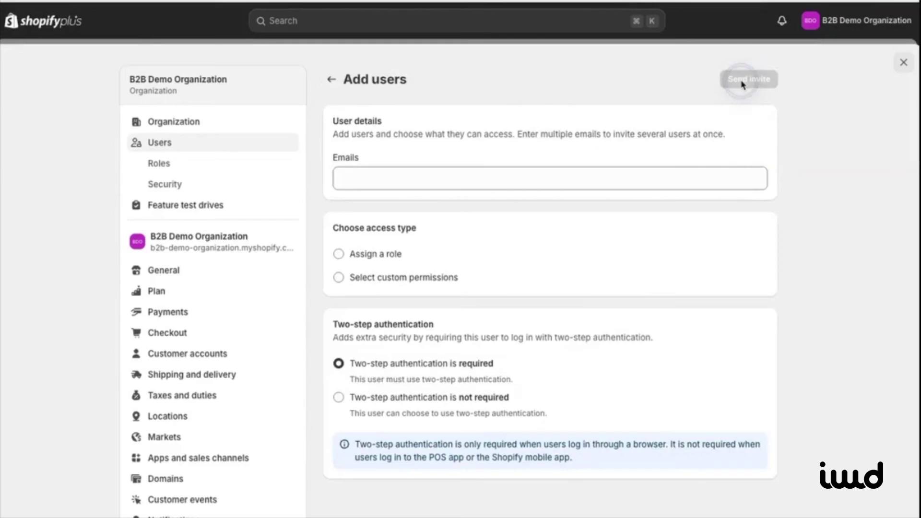
pyautogui.click(513, 181)
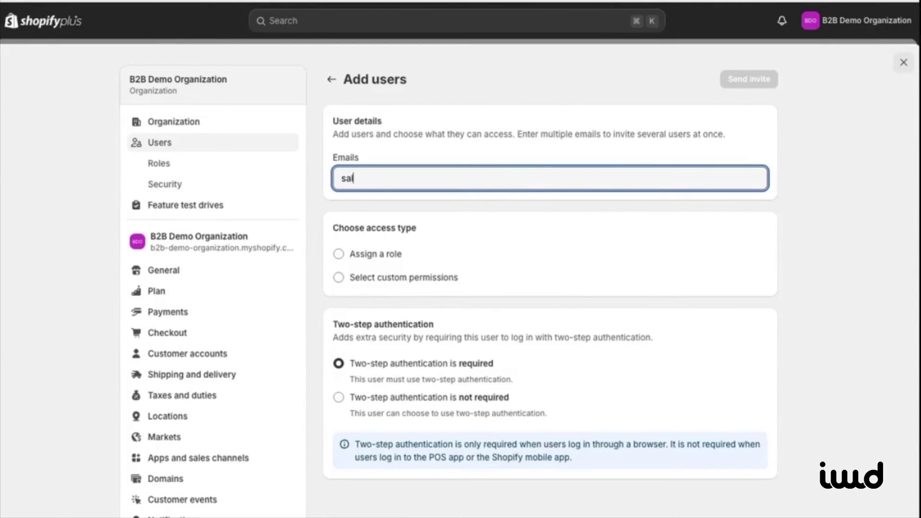
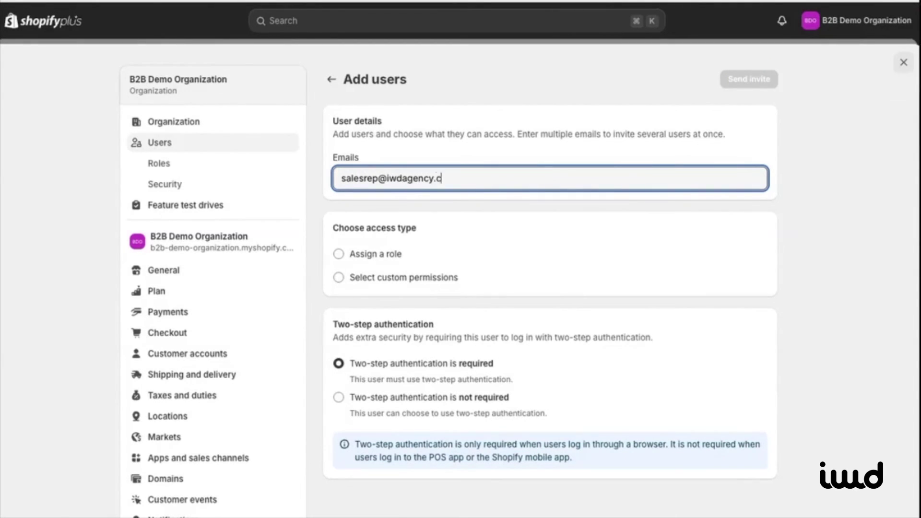
pyautogui.click(340, 258)
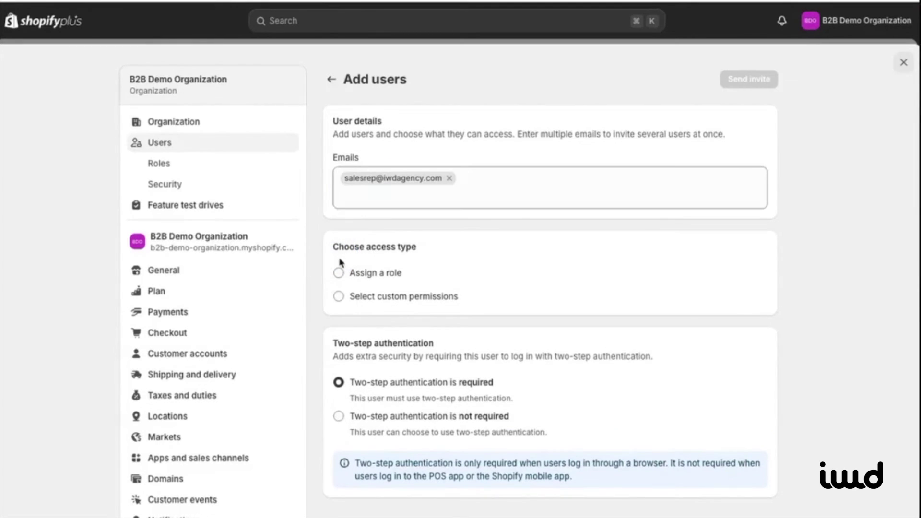
# Step: Assign the Sales Rep role and send the invitation
pyautogui.click(338, 273)
pyautogui.click(396, 342)
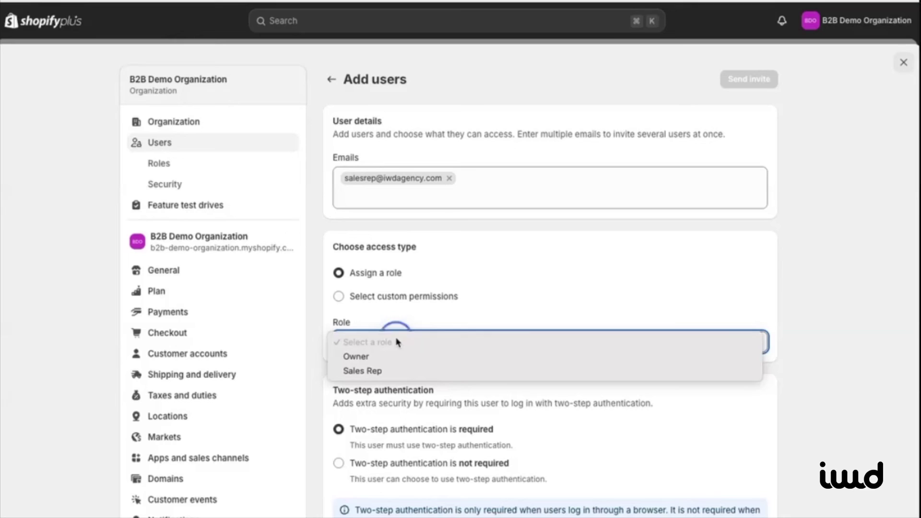
pyautogui.click(379, 373)
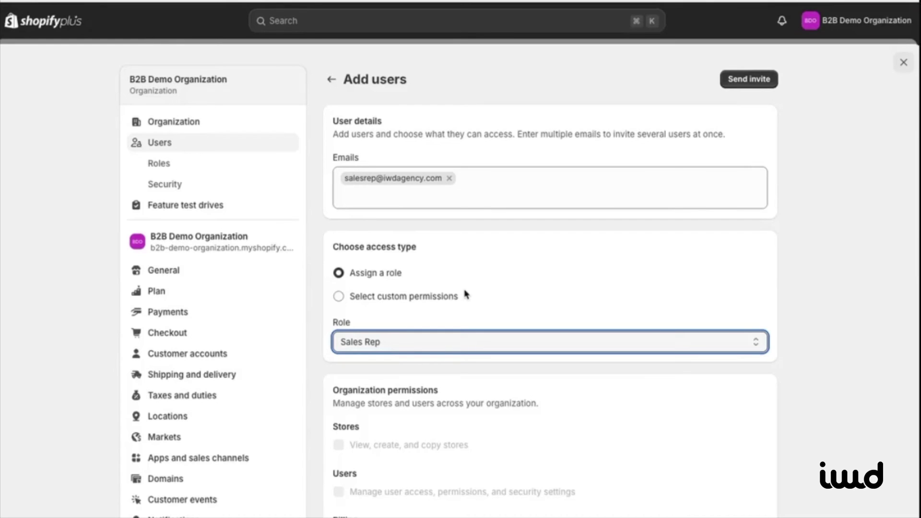
pyautogui.scroll(-5, 441, 348)
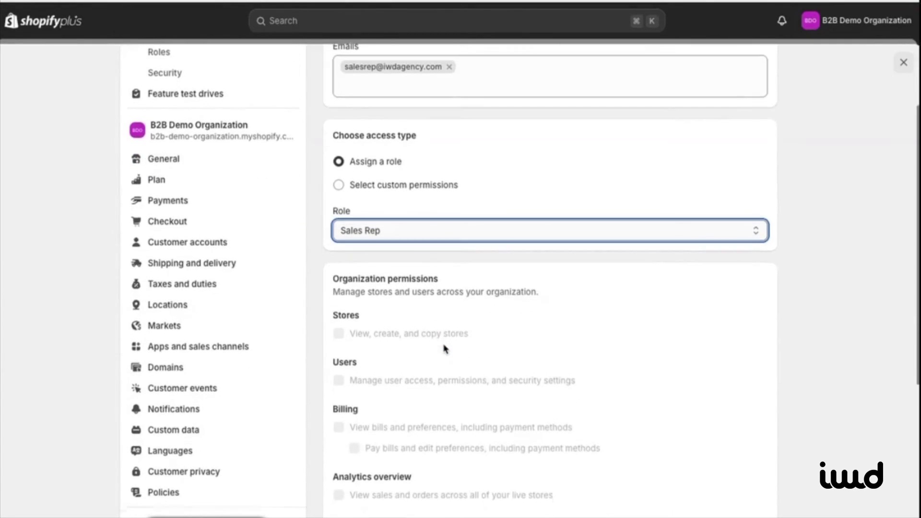
pyautogui.scroll(-5, 444, 349)
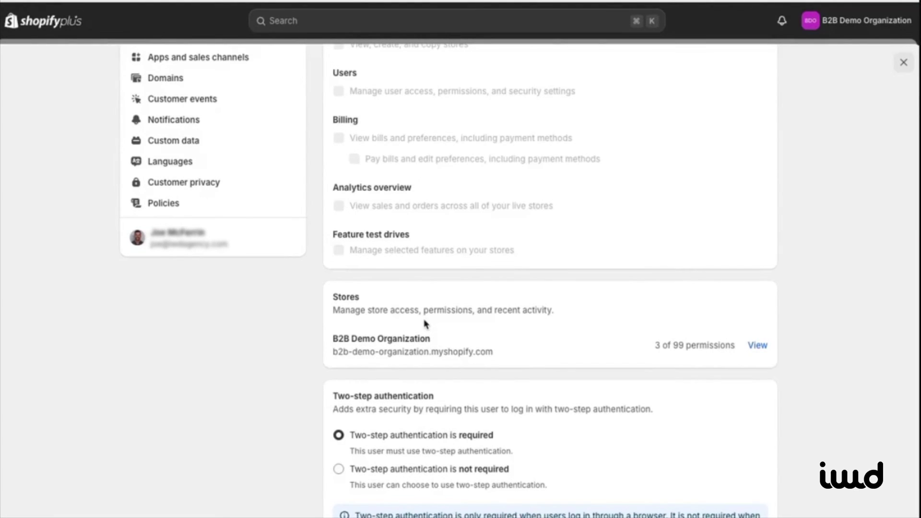
pyautogui.scroll(-1, 424, 324)
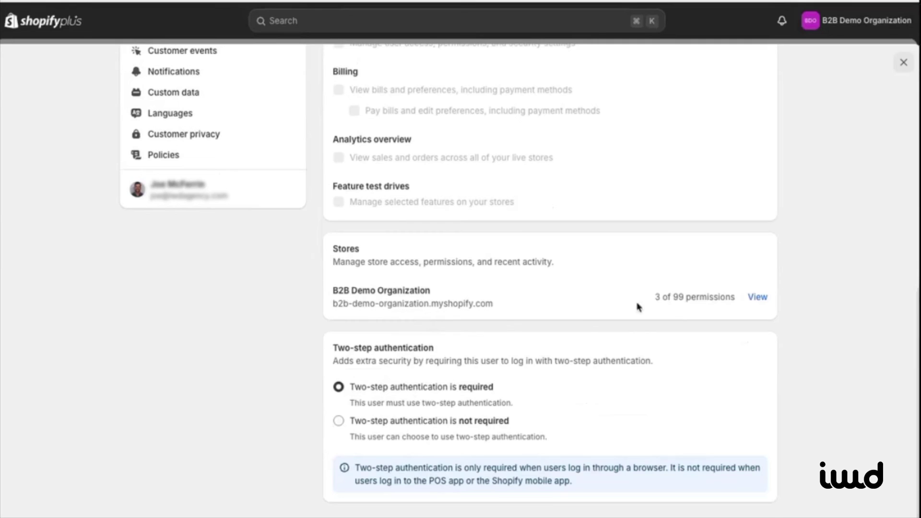
pyautogui.scroll(11, 649, 306)
pyautogui.click(751, 82)
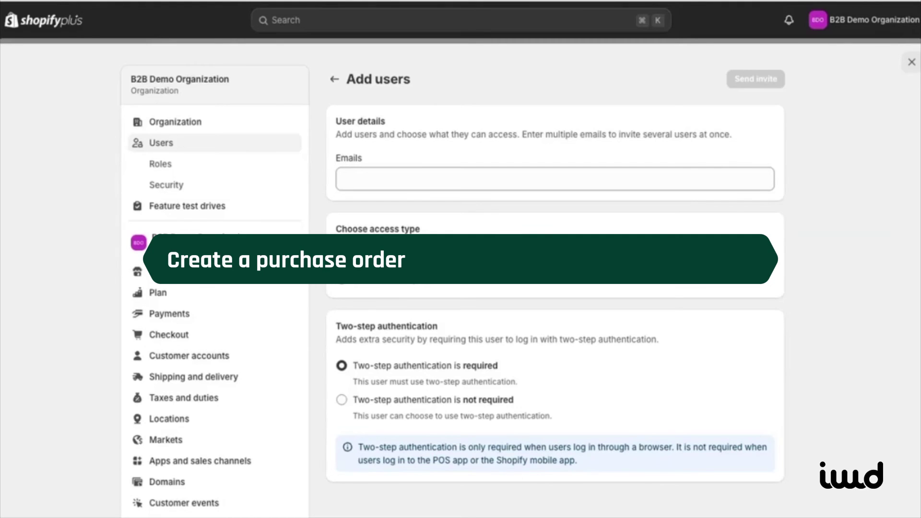
# Step: Start a new purchase order under Products and choose its supplier
pyautogui.click(911, 62)
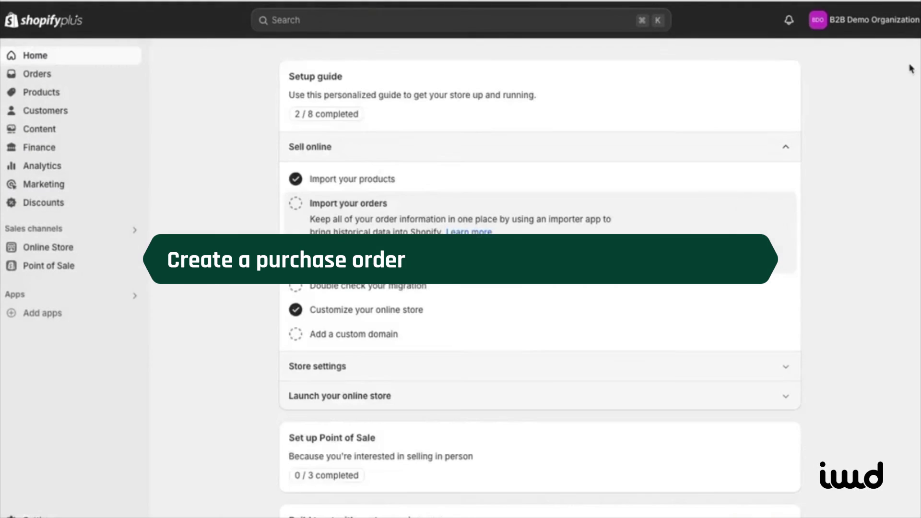
pyautogui.click(34, 92)
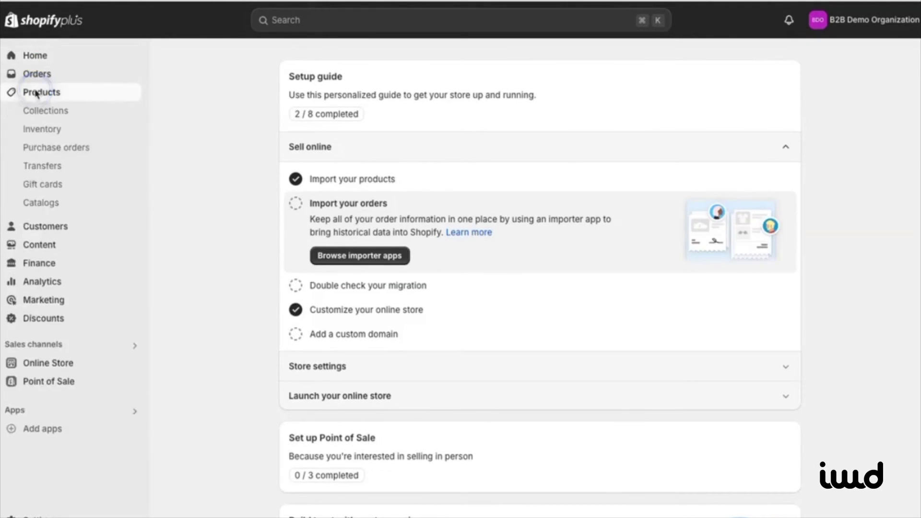
pyautogui.click(44, 152)
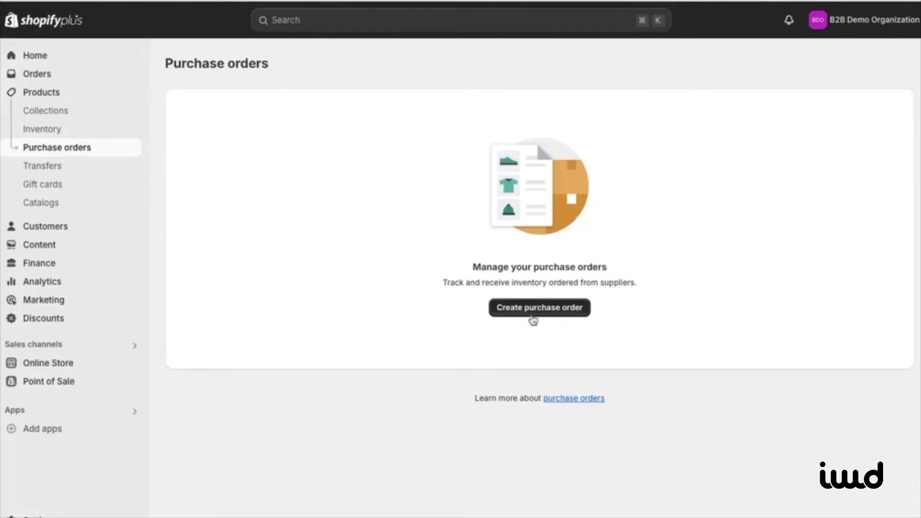
pyautogui.click(533, 308)
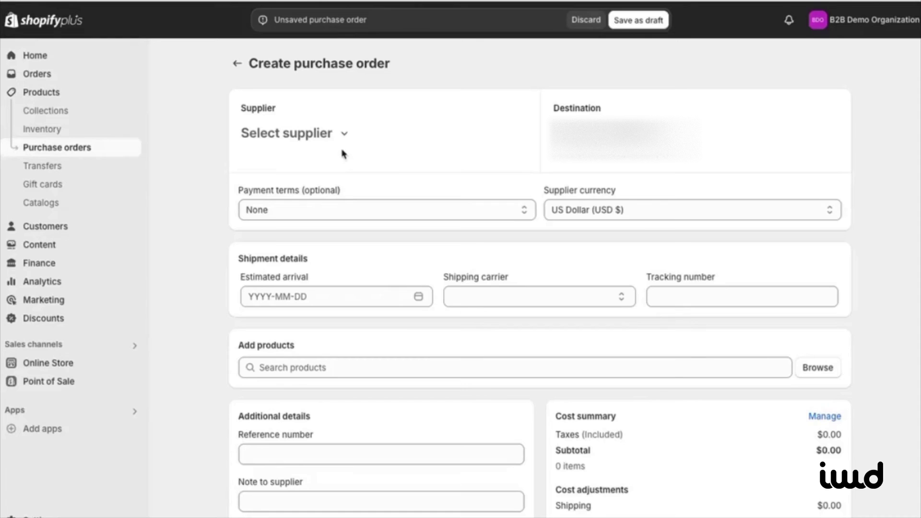
pyautogui.click(345, 135)
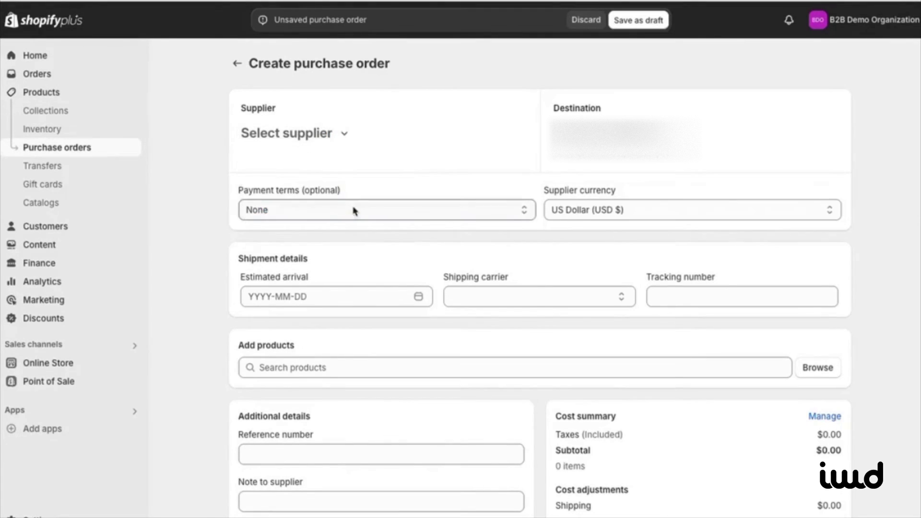
# Step: Set Net 45 terms in US dollars, estimated arrival October 31, and UPS as carrier
pyautogui.click(411, 210)
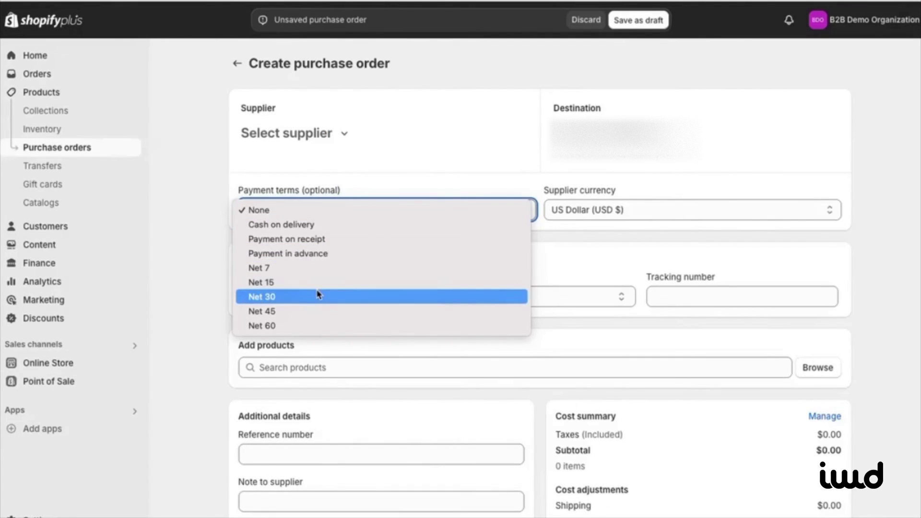
pyautogui.click(304, 311)
pyautogui.click(599, 211)
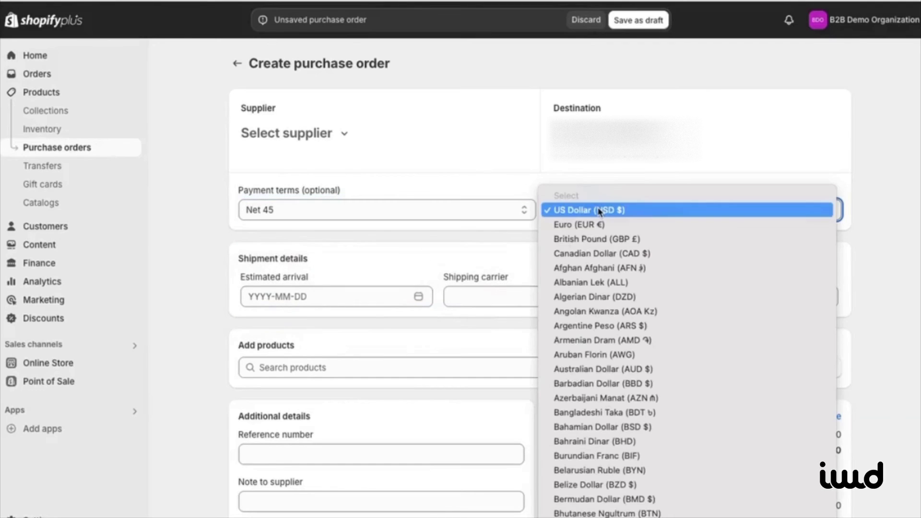
pyautogui.click(599, 211)
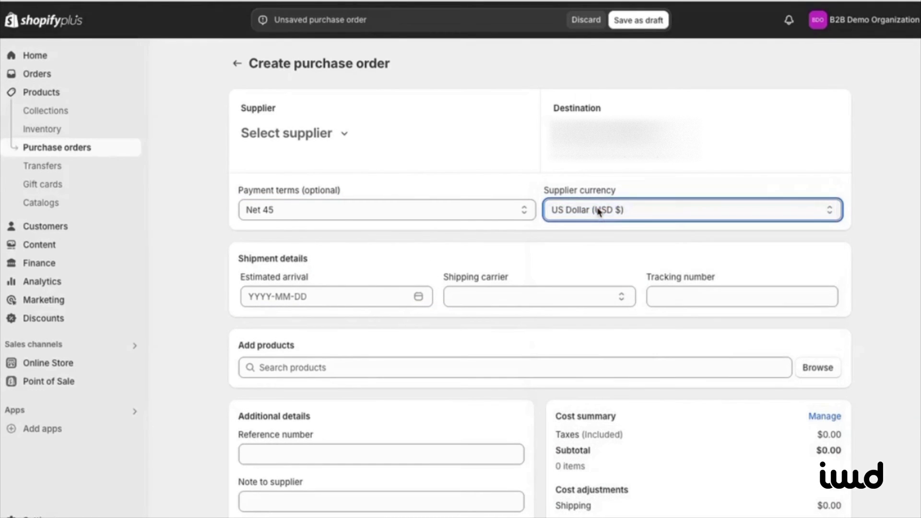
pyautogui.click(331, 300)
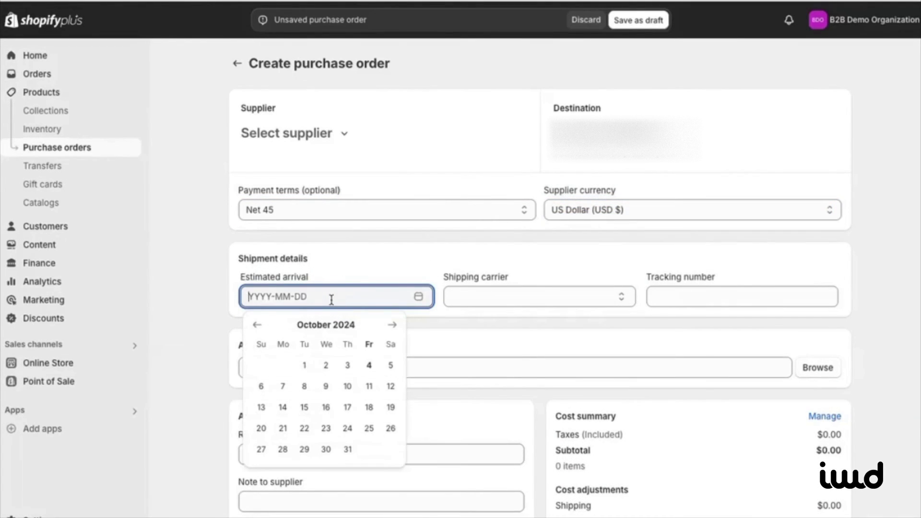
pyautogui.click(347, 448)
pyautogui.click(508, 300)
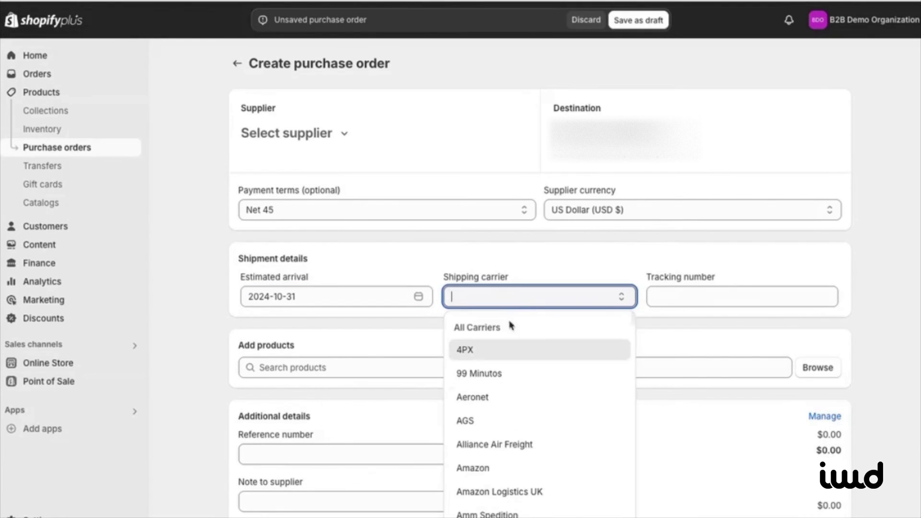
pyautogui.write('ups')
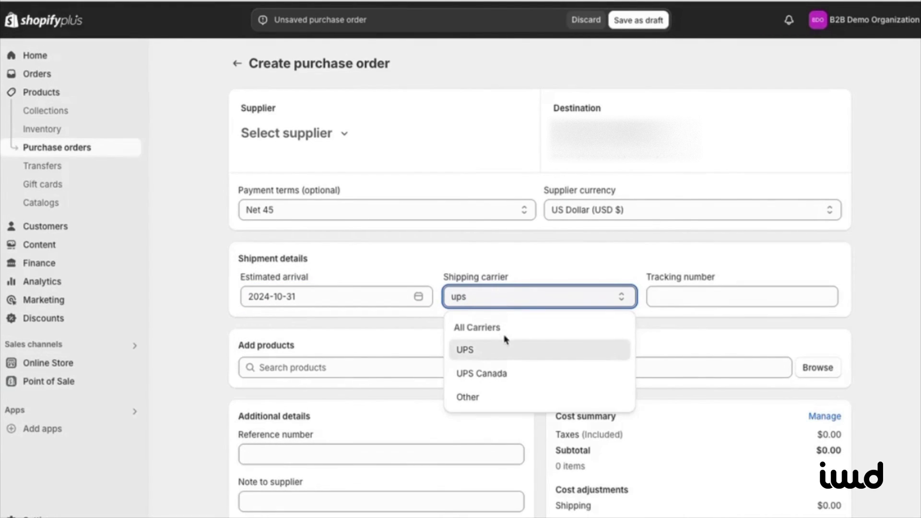
pyautogui.click(499, 351)
pyautogui.click(692, 295)
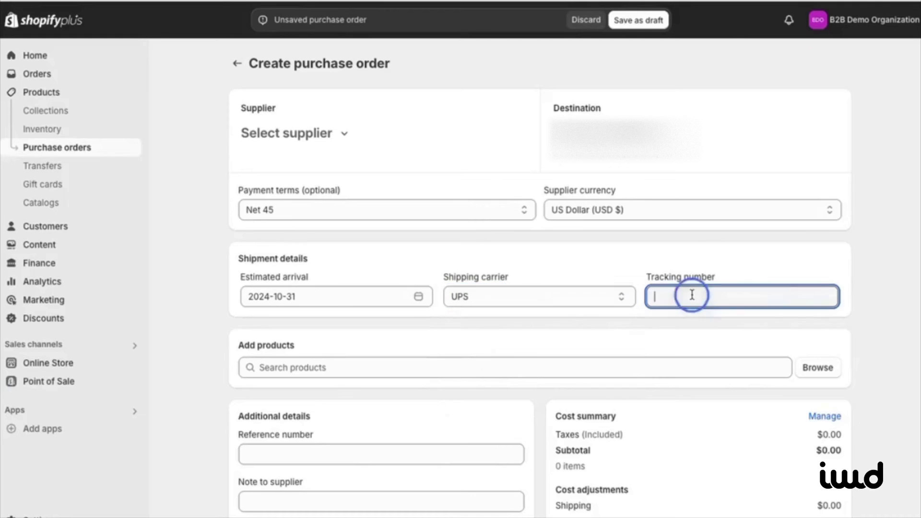
pyautogui.scroll(-1, 489, 420)
pyautogui.click(433, 345)
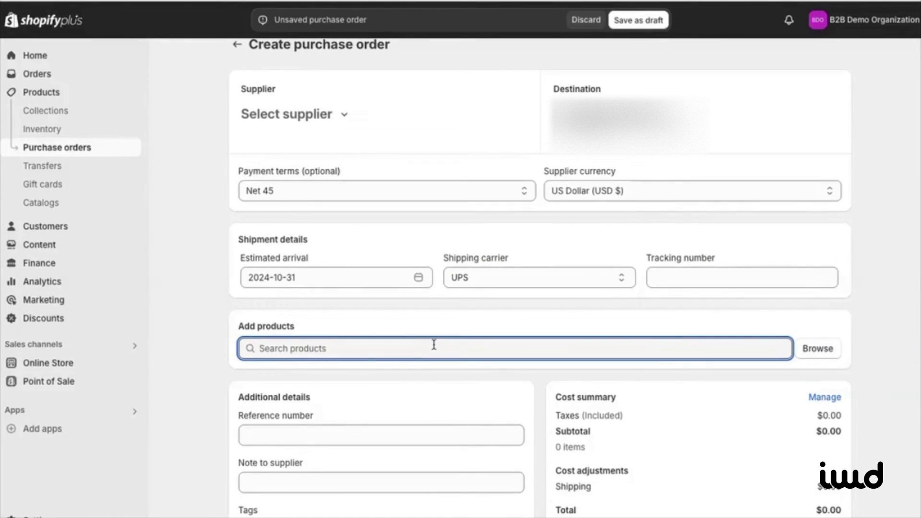
# Step: Add the 3p Fulfilled, Hydrogen, Liquid and Oxygen snowboards to the purchase order
pyautogui.write('snow')
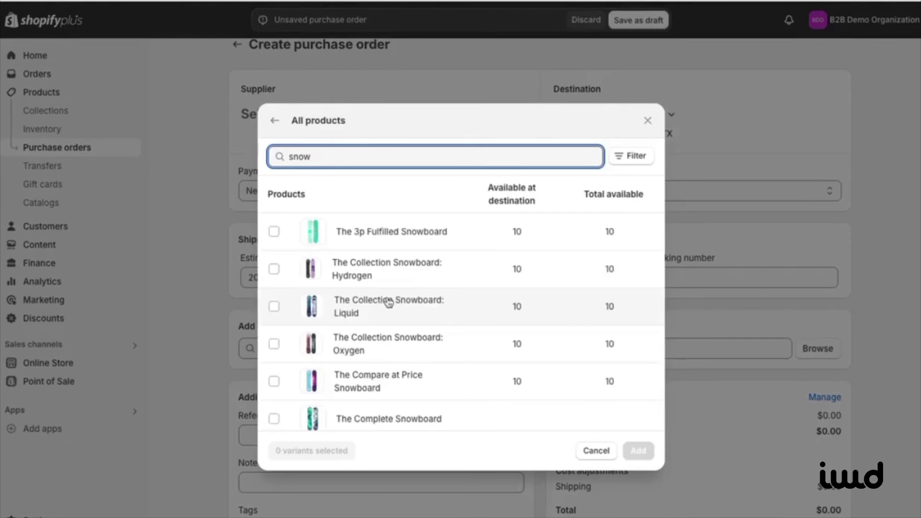
pyautogui.click(274, 306)
pyautogui.click(273, 269)
pyautogui.click(273, 231)
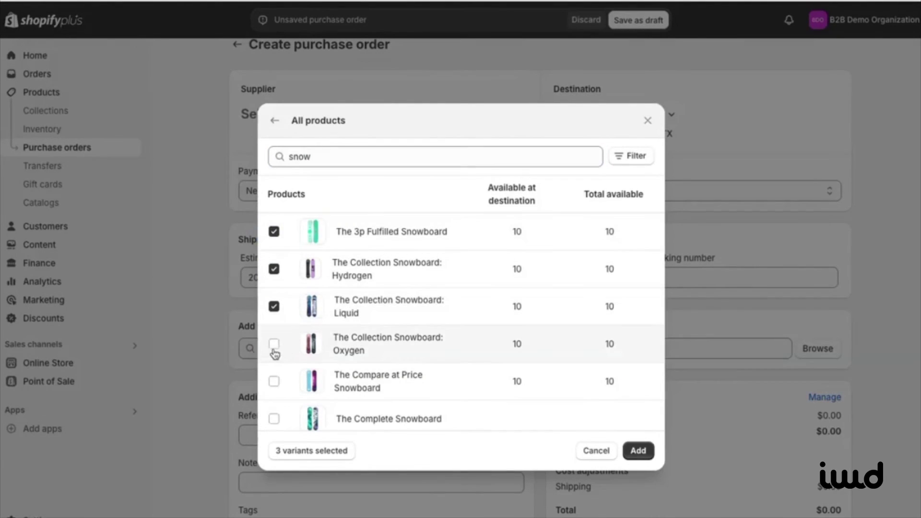
pyautogui.click(274, 344)
pyautogui.click(638, 450)
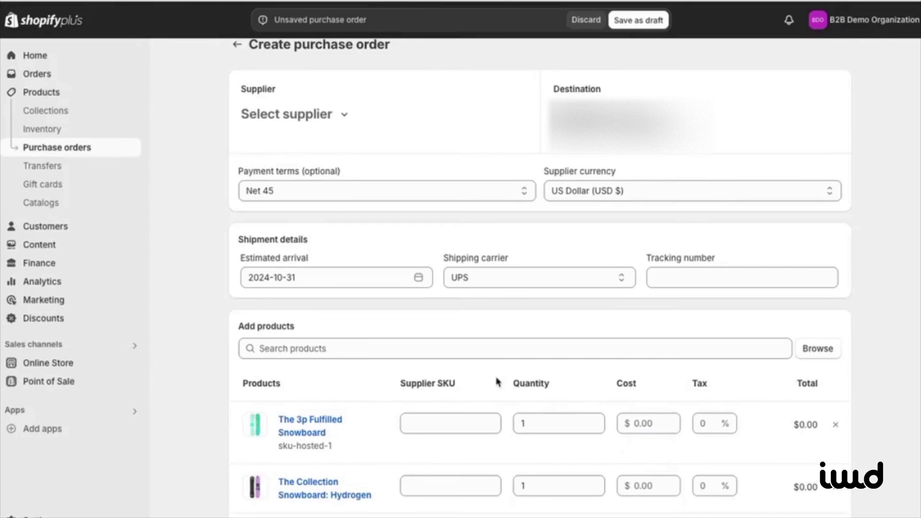
pyautogui.scroll(-5, 497, 382)
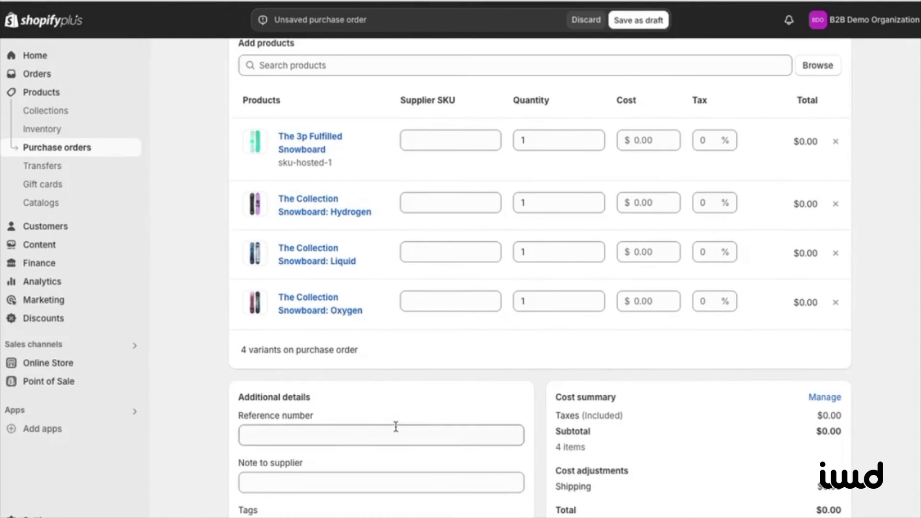
# Step: Enter reference number 10, supplier note 'thank you', and $750 shipping cost
pyautogui.click(395, 429)
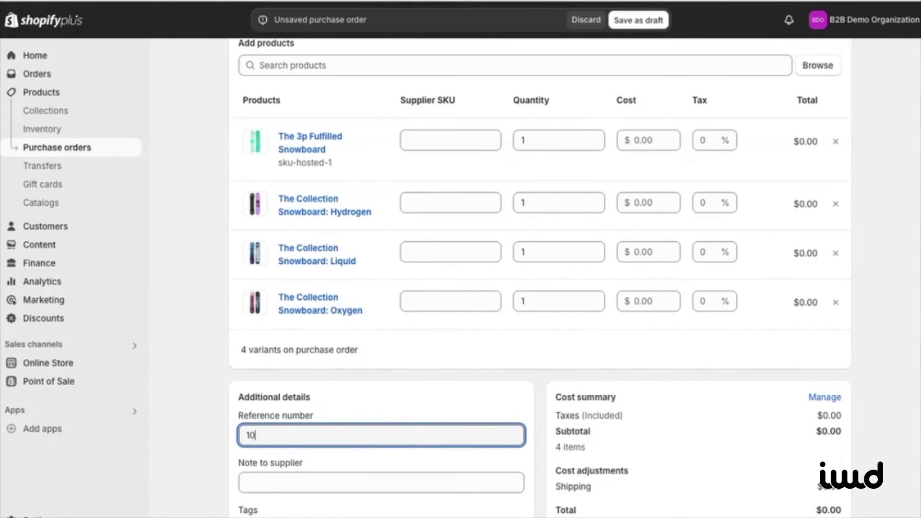
pyautogui.click(336, 480)
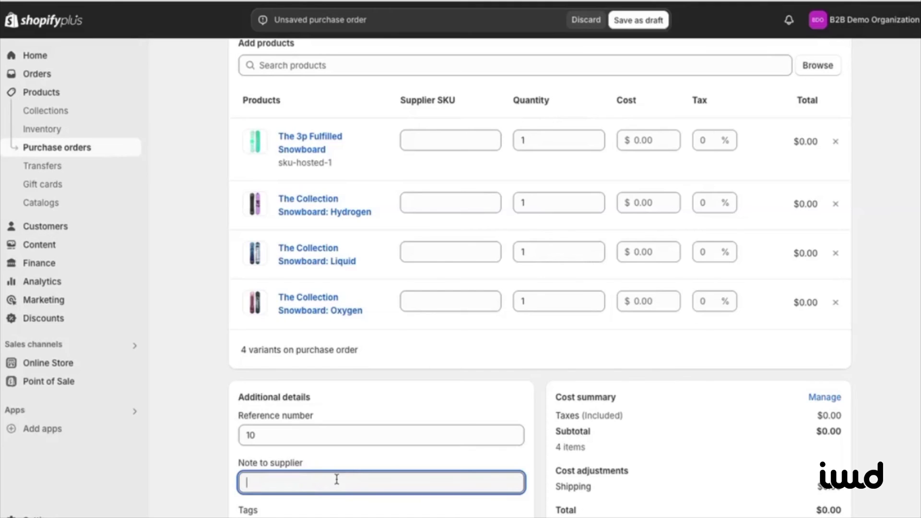
pyautogui.write('thank you')
pyautogui.click(825, 397)
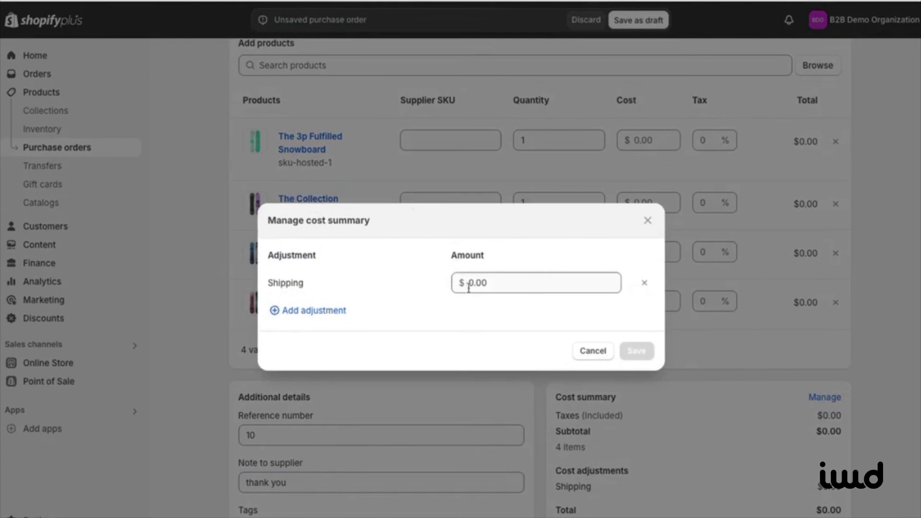
pyautogui.click(492, 285)
pyautogui.write('750')
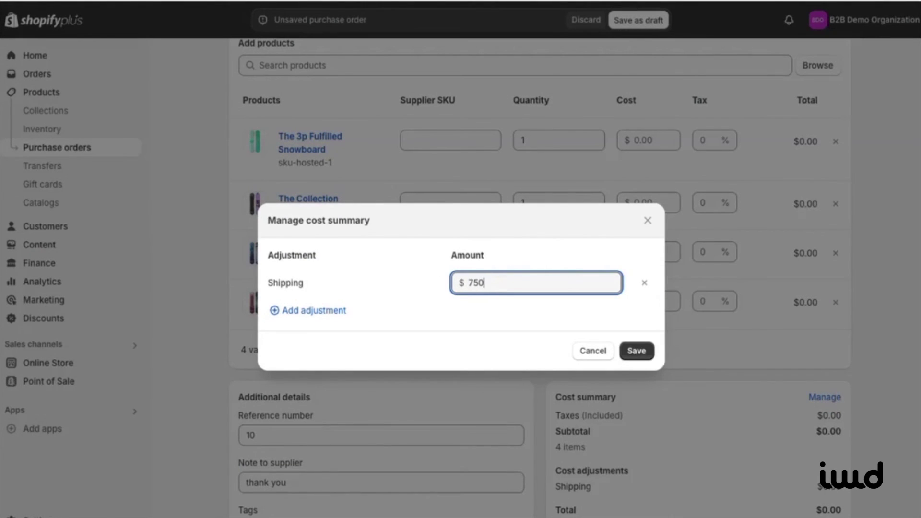
pyautogui.click(636, 350)
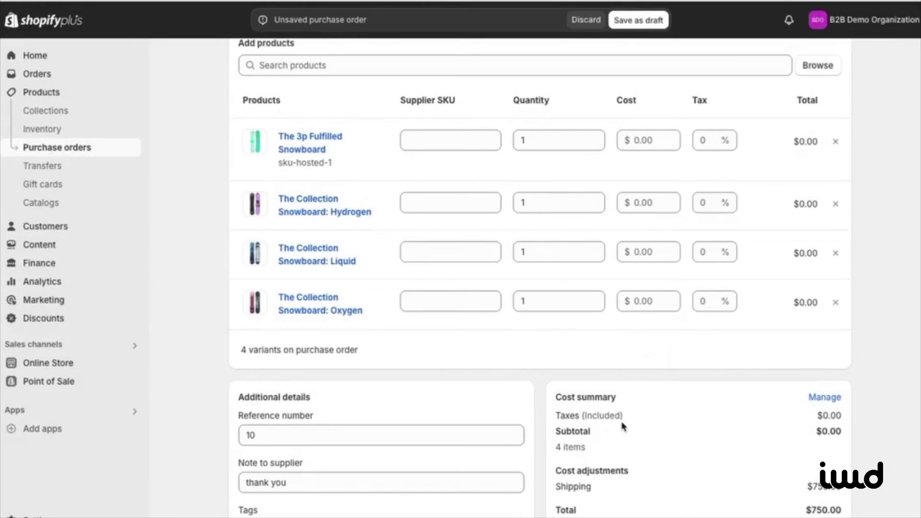
pyautogui.scroll(6, 618, 384)
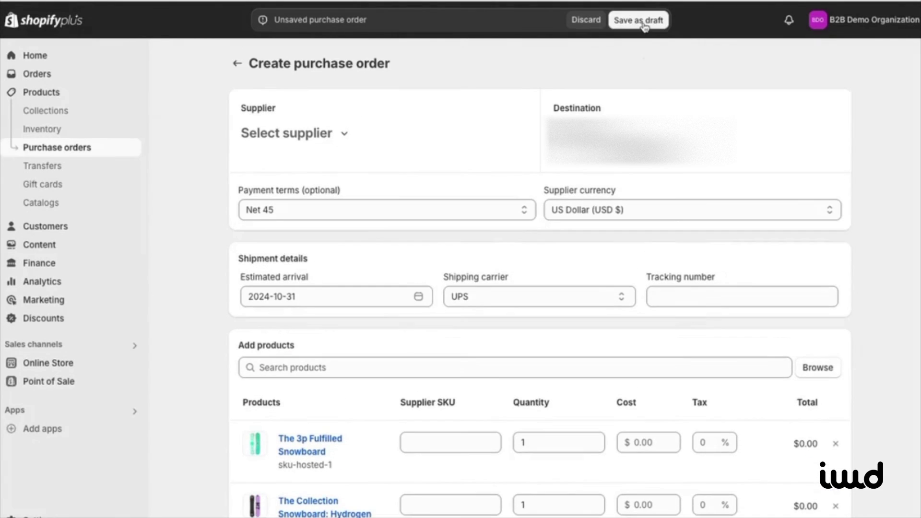
# Step: Save the purchase order as draft #PO1 and scroll through the saved draft
pyautogui.click(639, 21)
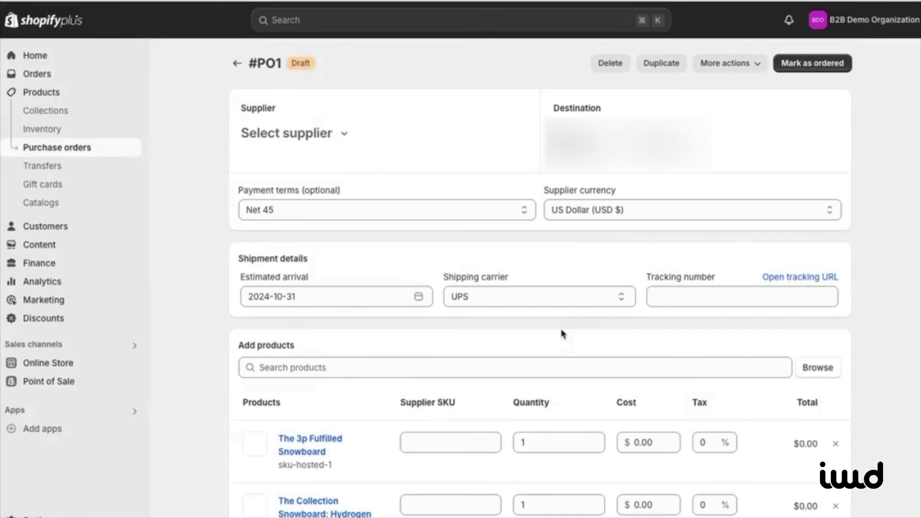
pyautogui.scroll(-2, 562, 333)
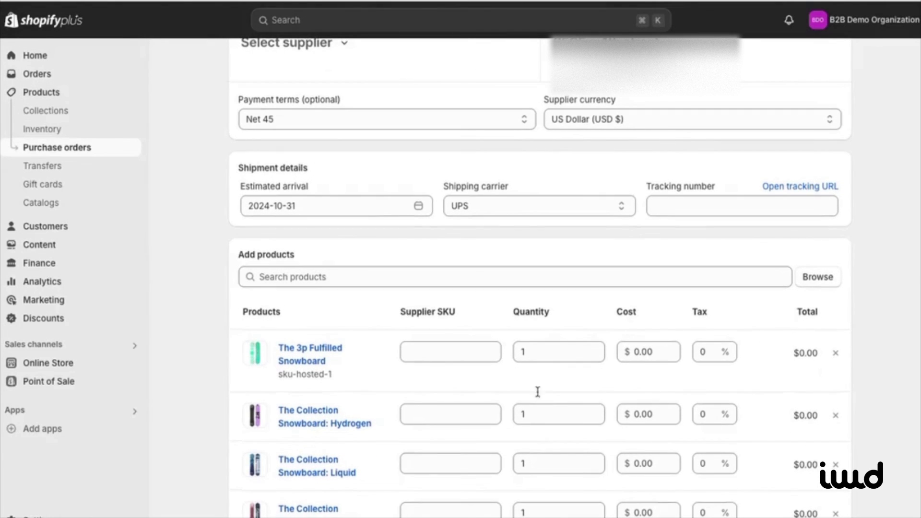
pyautogui.scroll(-7, 591, 401)
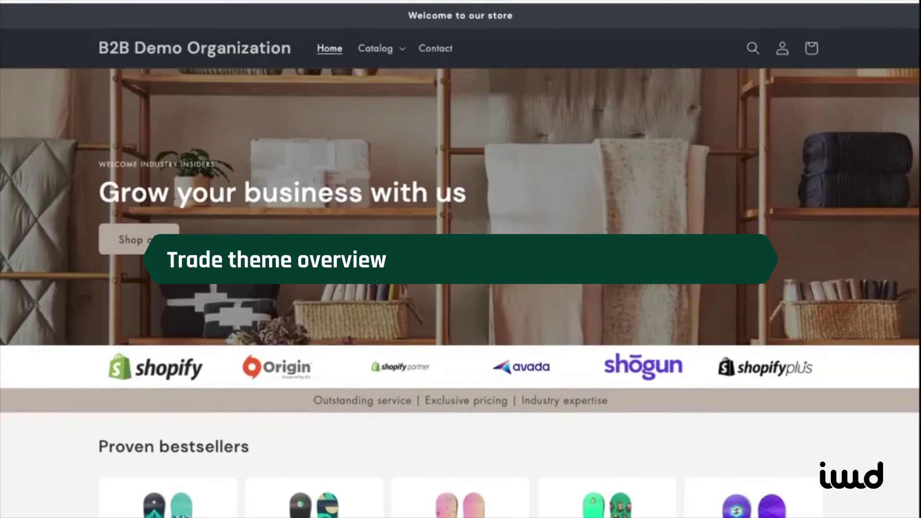
# Step: Order The Complete Snowboard as Ice 5, Dawn 30 and Powder 2, then view the cart
pyautogui.scroll(-9, 374, 365)
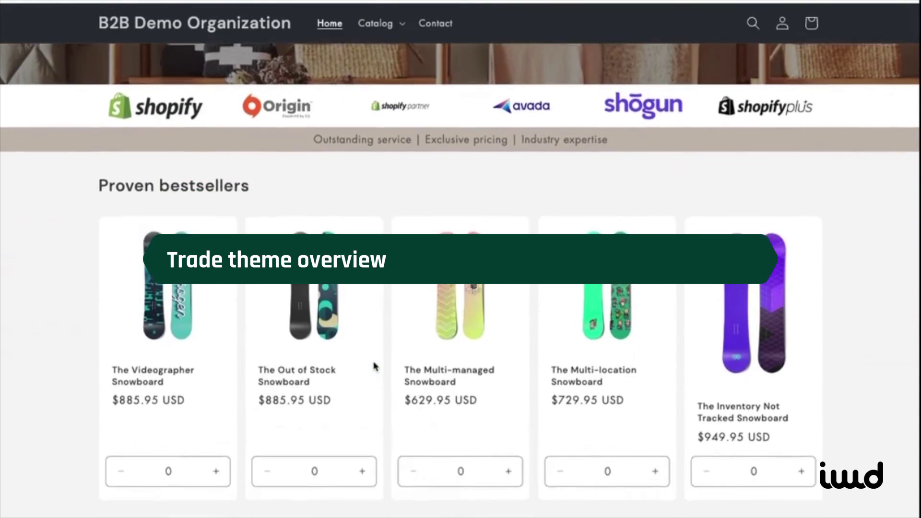
pyautogui.scroll(-2, 374, 366)
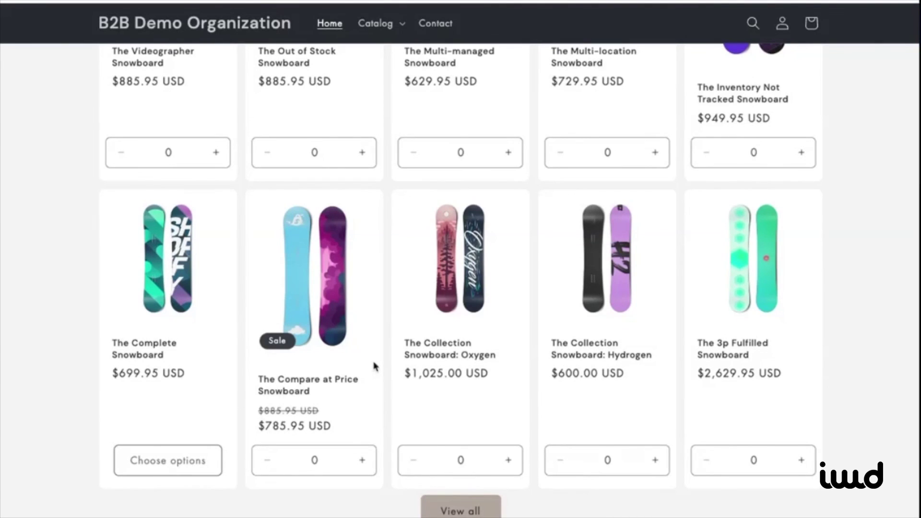
pyautogui.click(159, 463)
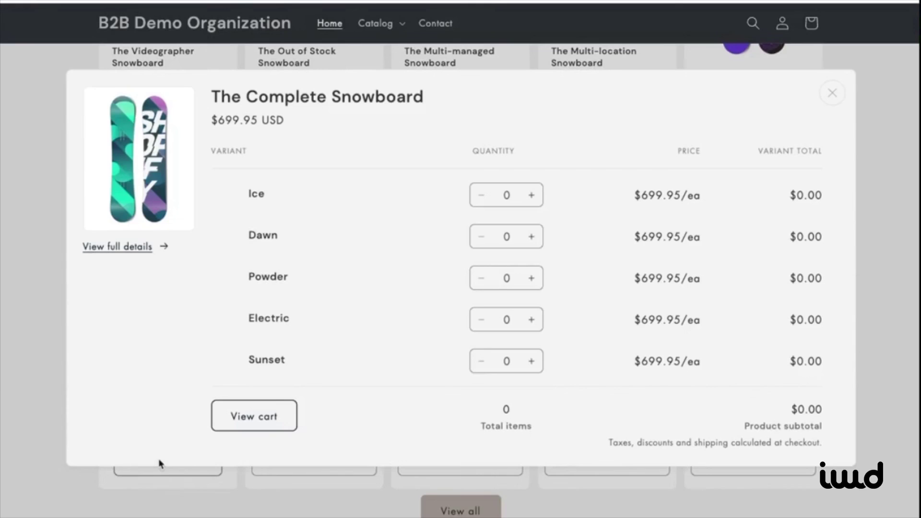
pyautogui.click(506, 195)
pyautogui.write('5')
pyautogui.click(511, 236)
pyautogui.write('30')
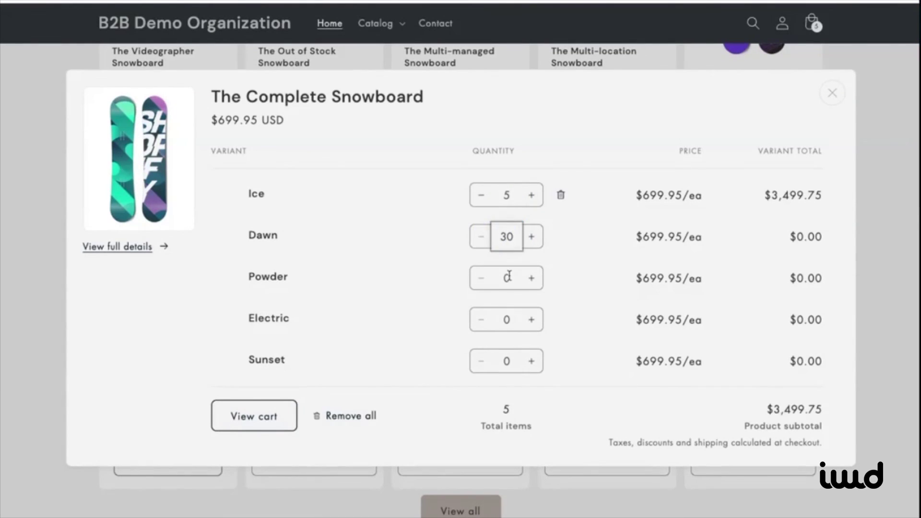
pyautogui.click(508, 278)
pyautogui.write('2')
pyautogui.click(501, 319)
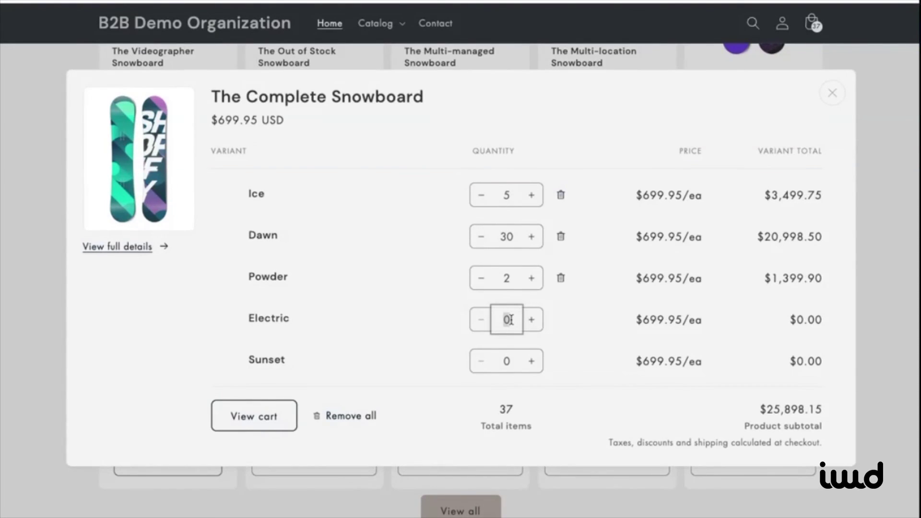
pyautogui.click(234, 415)
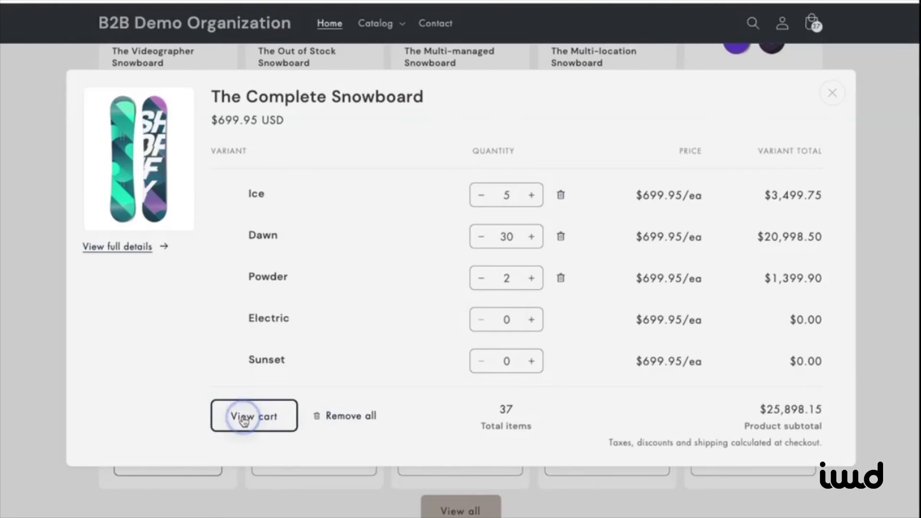